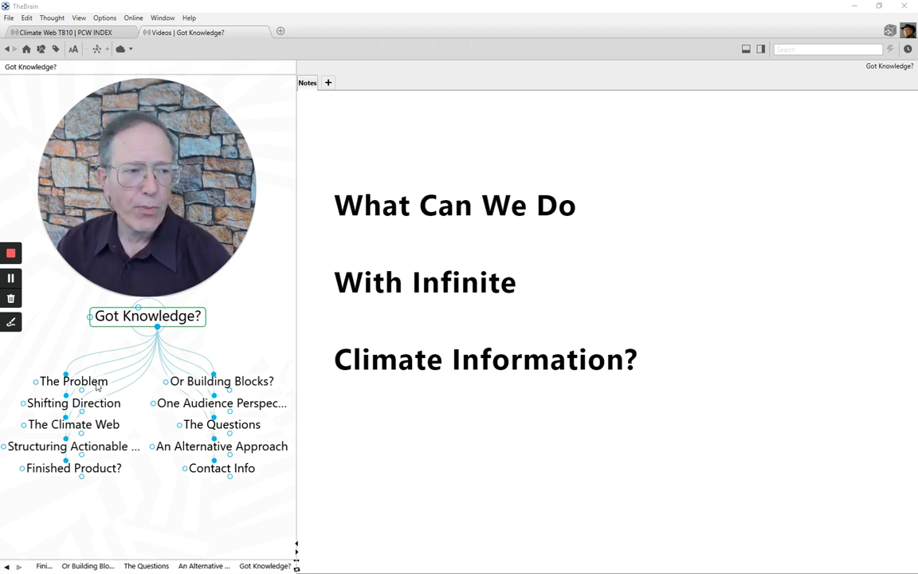
Preview the notes of the child thoughts under Got Knowledge?, from The Problem through Or Building Blocks?
{"action": "key", "text": "ctrl+f"}
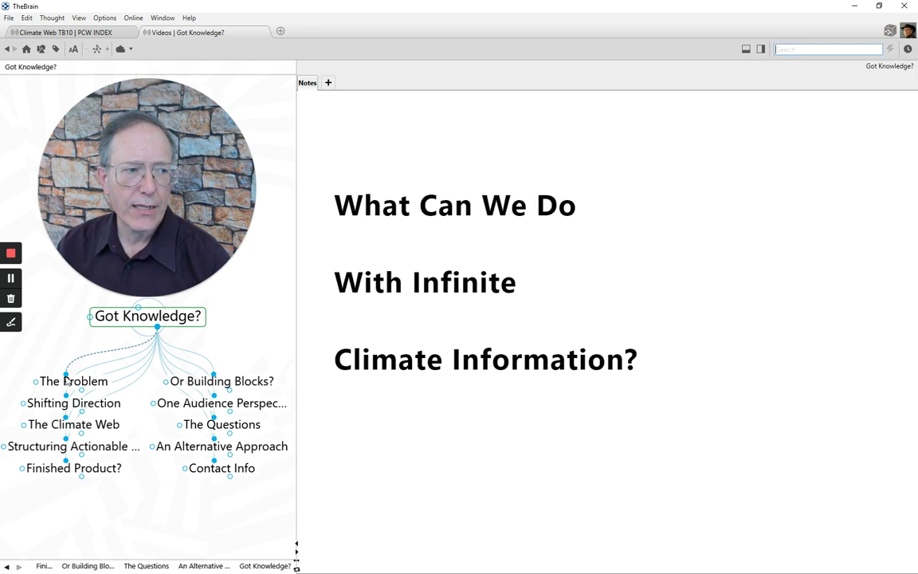
{"action": "mouse_move", "coordinate": [65, 376]}
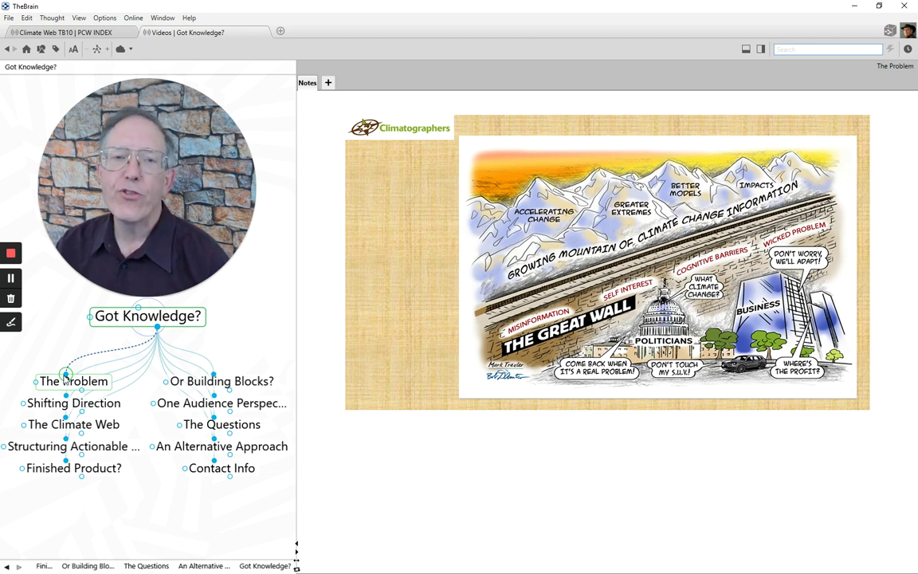
{"action": "left_click", "coordinate": [63, 403]}
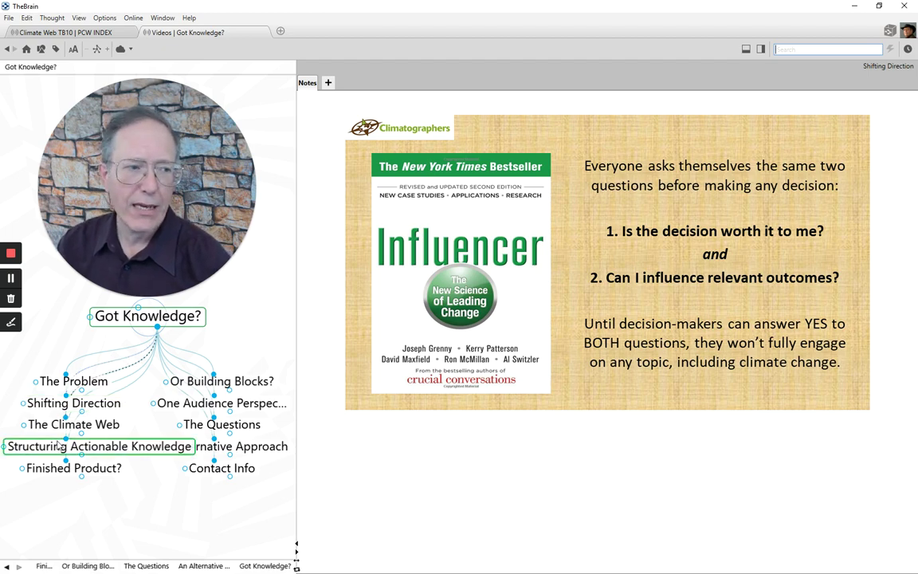
{"action": "left_click", "coordinate": [61, 425]}
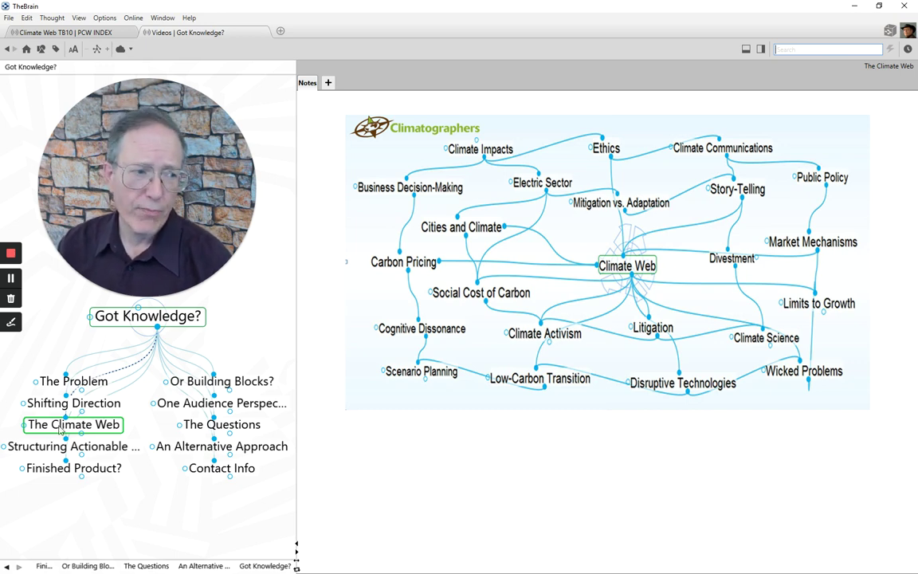
{"action": "mouse_move", "coordinate": [70, 447]}
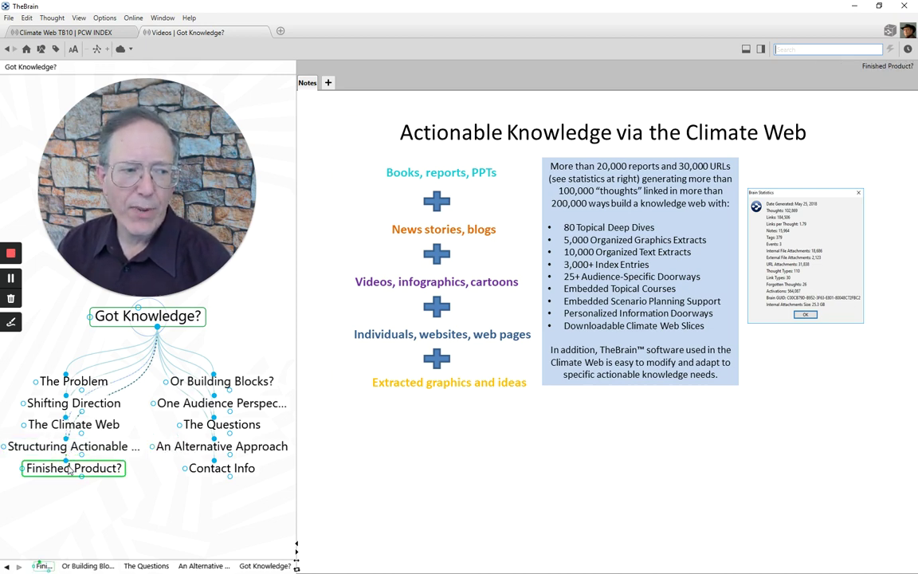
{"action": "mouse_move", "coordinate": [70, 470]}
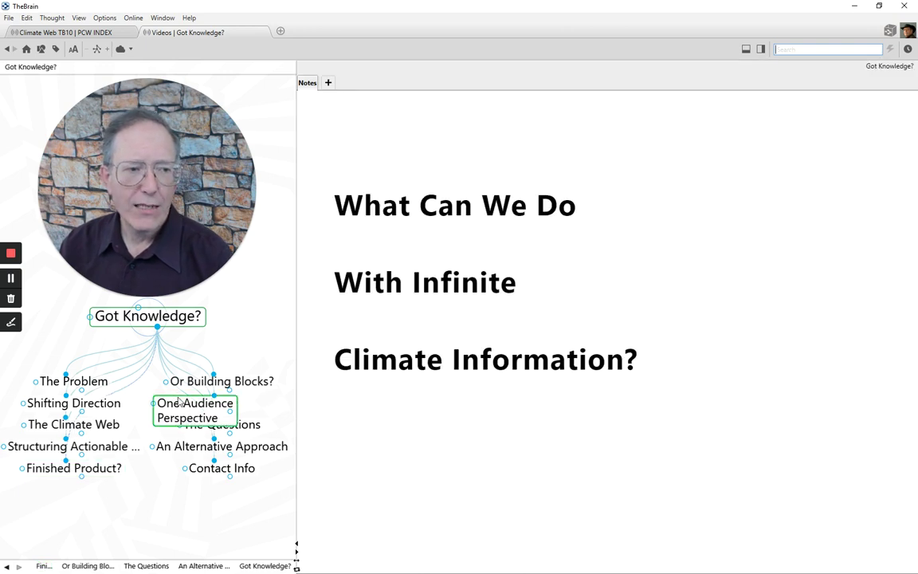
{"action": "left_click", "coordinate": [197, 384]}
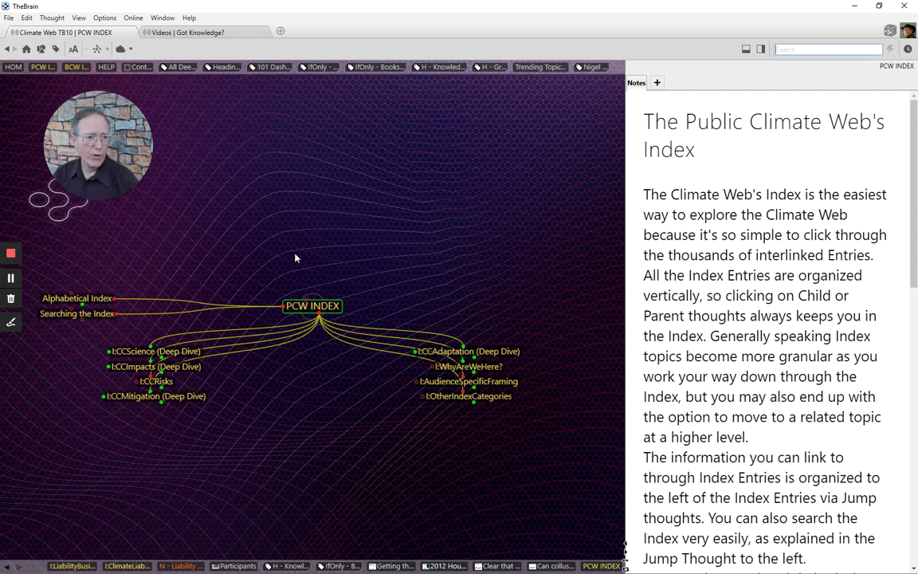
Navigate from PCW INDEX to I:CCMitigation (Deep Dive) and on to its child thought I:CCCommunications (Deep Dive).
{"action": "mouse_move", "coordinate": [188, 396]}
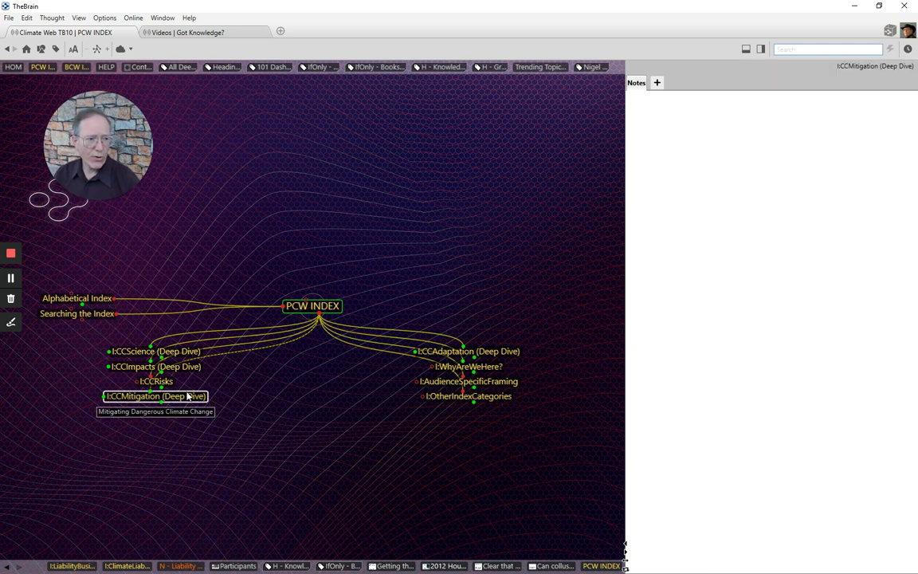
{"action": "left_click", "coordinate": [188, 399]}
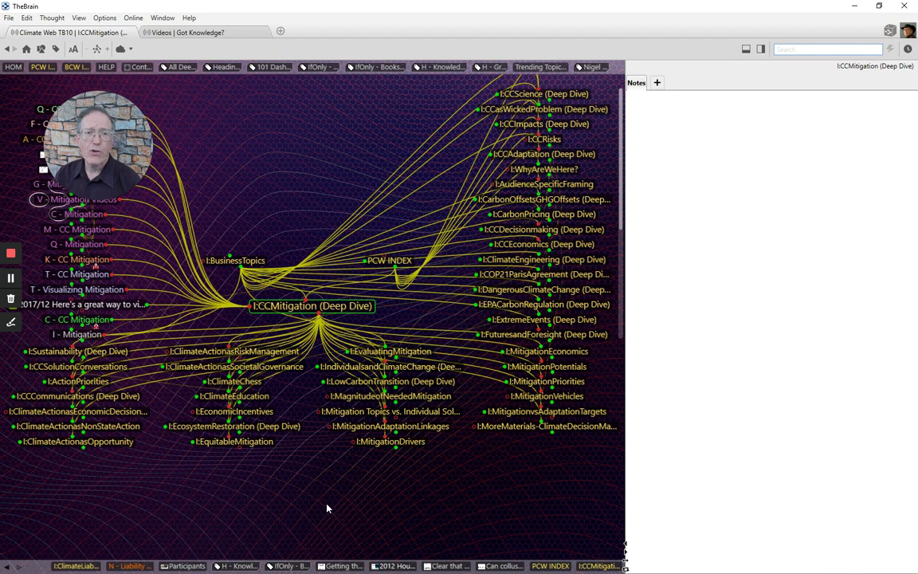
{"action": "left_click", "coordinate": [125, 397]}
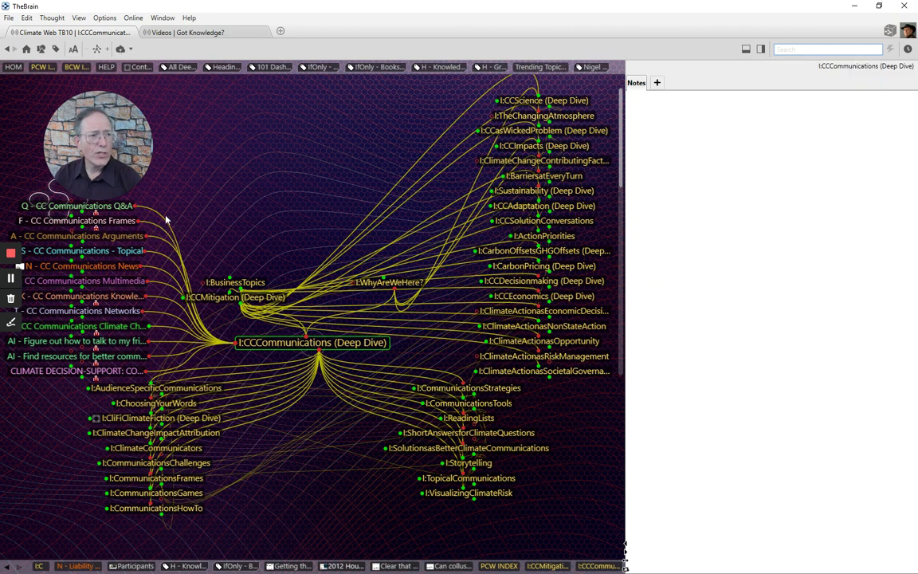
Browse the S - CC Communications - Topical and N - CC Communications News thoughts, returning to I:CCCommunications (Deep Dive) after each.
{"action": "mouse_move", "coordinate": [102, 252]}
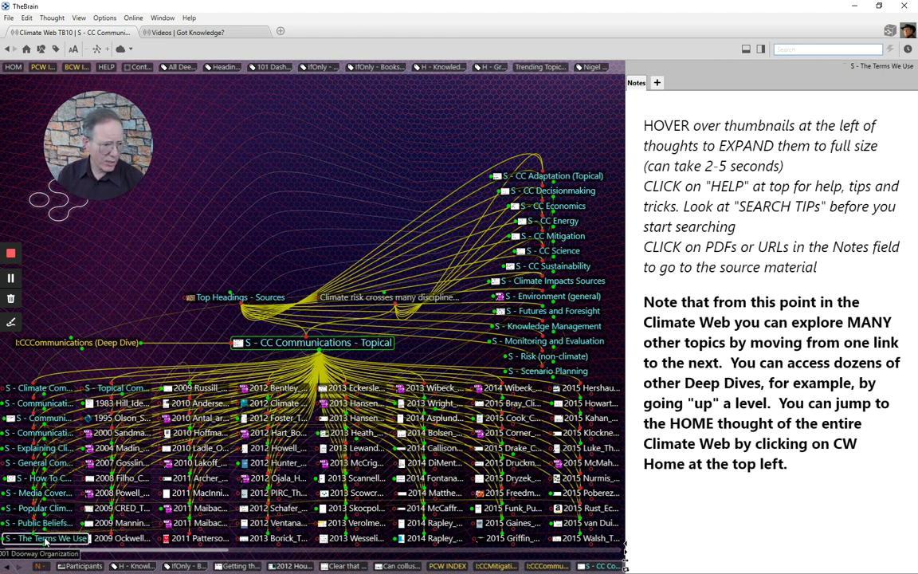
{"action": "left_click", "coordinate": [105, 348]}
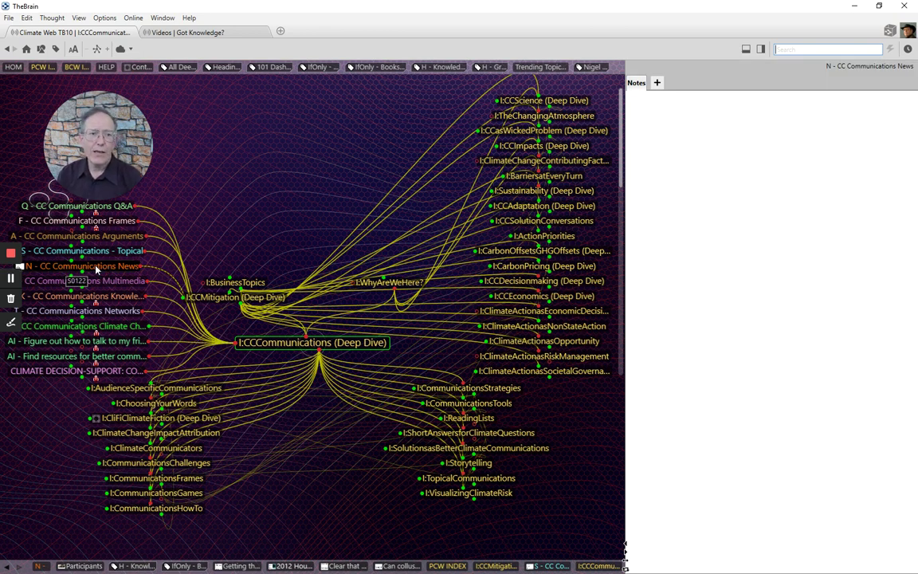
{"action": "left_click", "coordinate": [96, 268]}
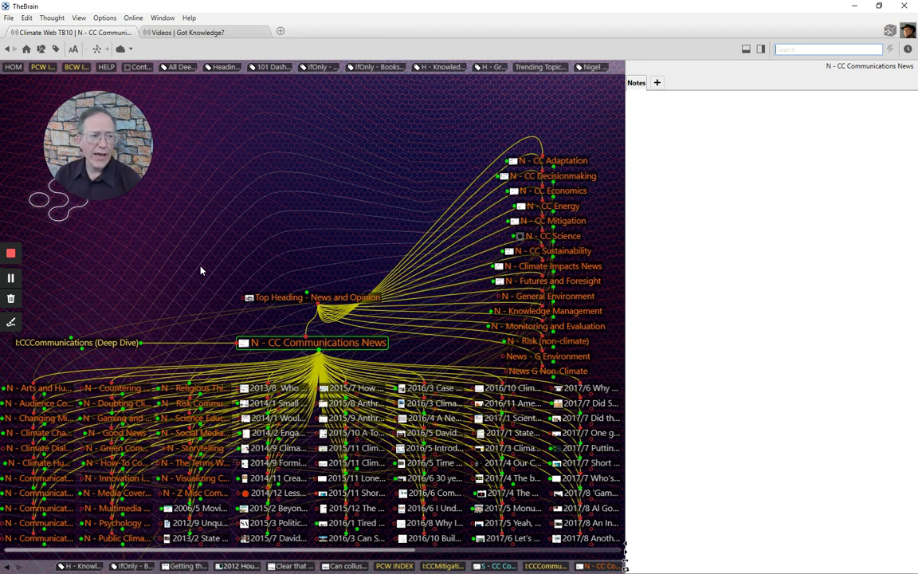
{"action": "left_click", "coordinate": [114, 344]}
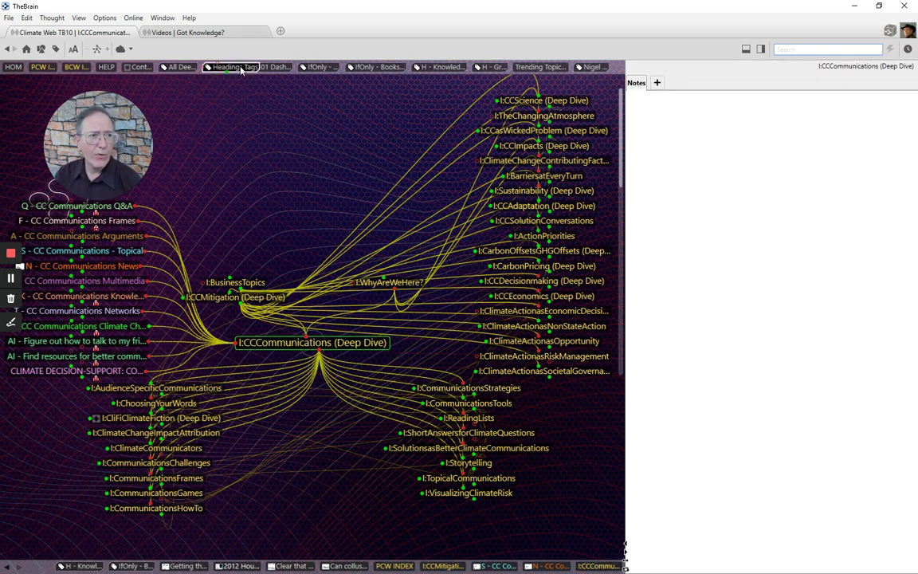
Browse the pinned All Deep Dives and Headings Tags collections, looking into H - LCT Low Carbon Transition and returning to Headings Tags.
{"action": "left_click", "coordinate": [186, 67]}
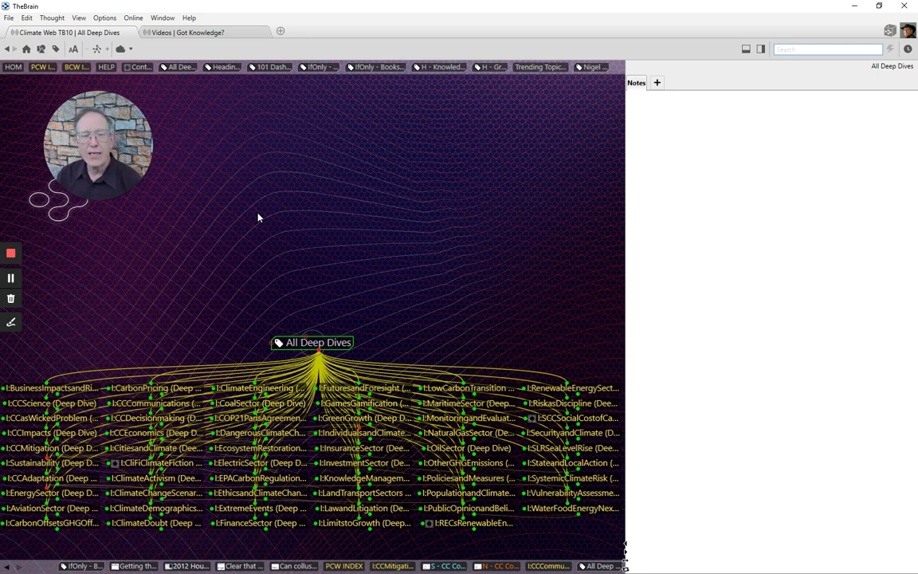
{"action": "left_click", "coordinate": [226, 68]}
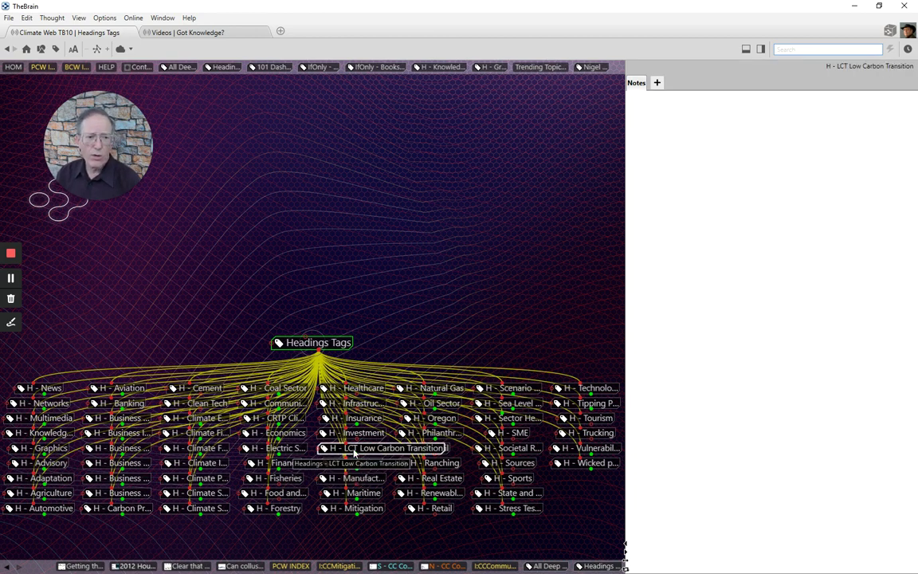
{"action": "left_click", "coordinate": [354, 451]}
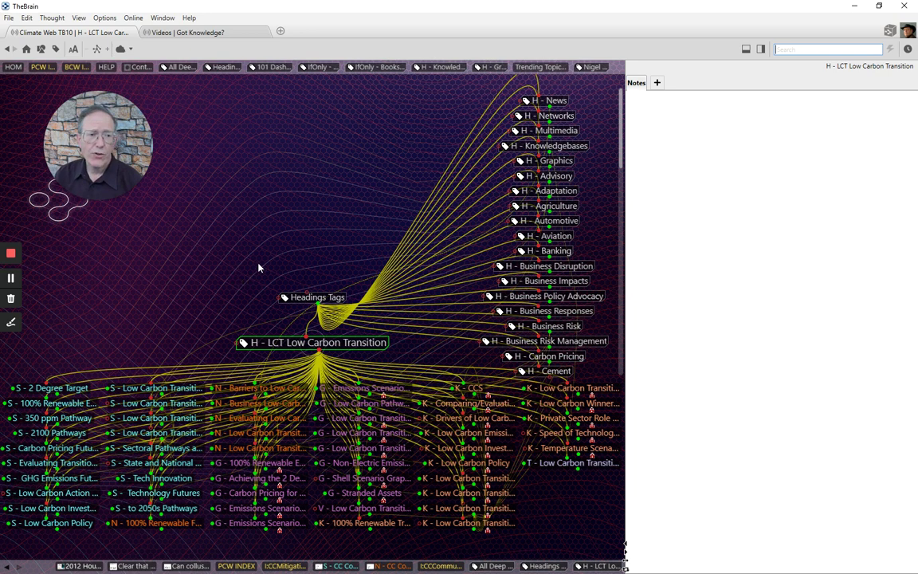
{"action": "left_click", "coordinate": [305, 300]}
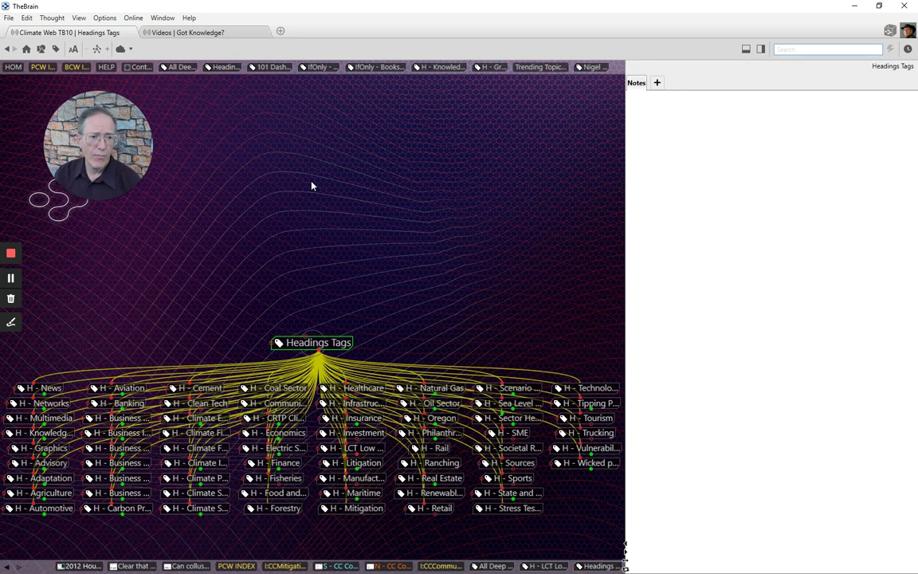
Open 101 - Carbon Pricing from the 101 Dashboards collection and display it as a mind map.
{"action": "left_click", "coordinate": [272, 68]}
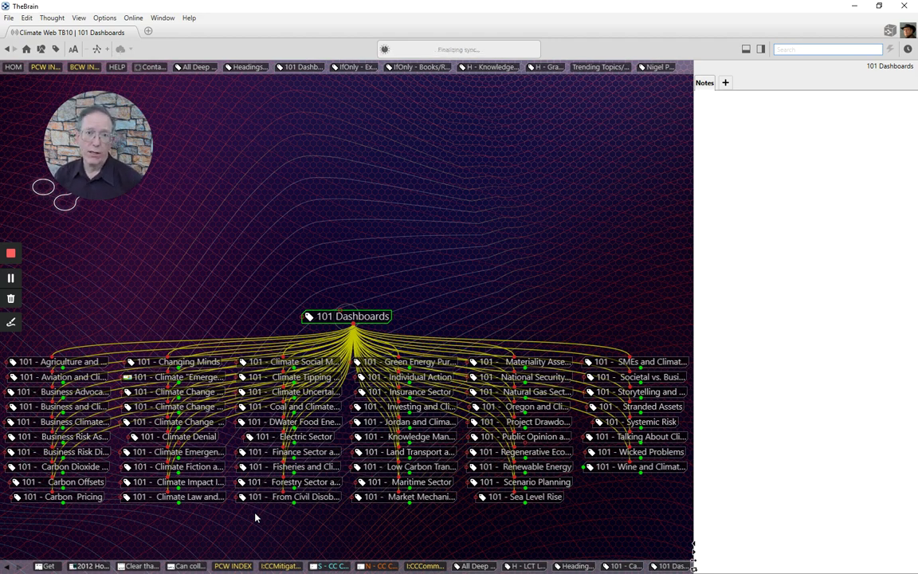
{"action": "left_click", "coordinate": [69, 496]}
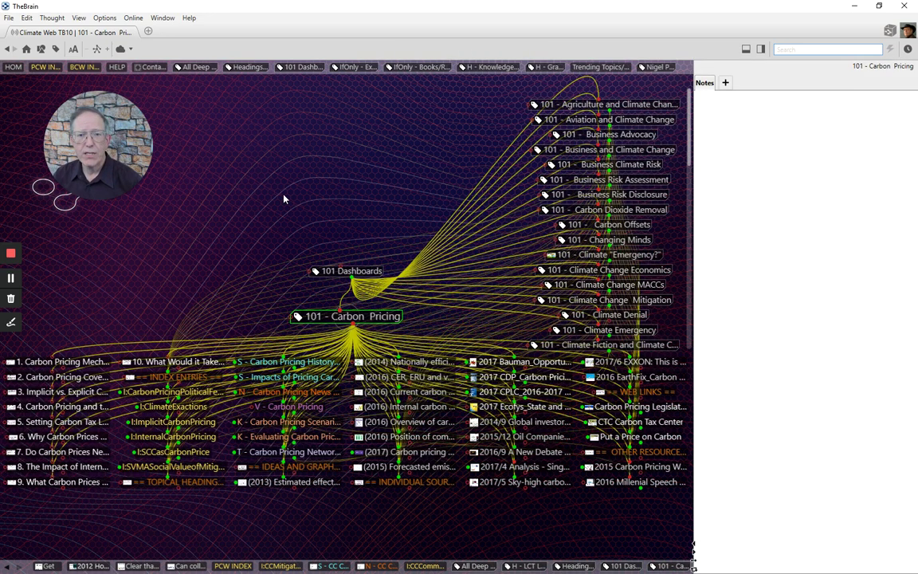
{"action": "left_click", "coordinate": [80, 22]}
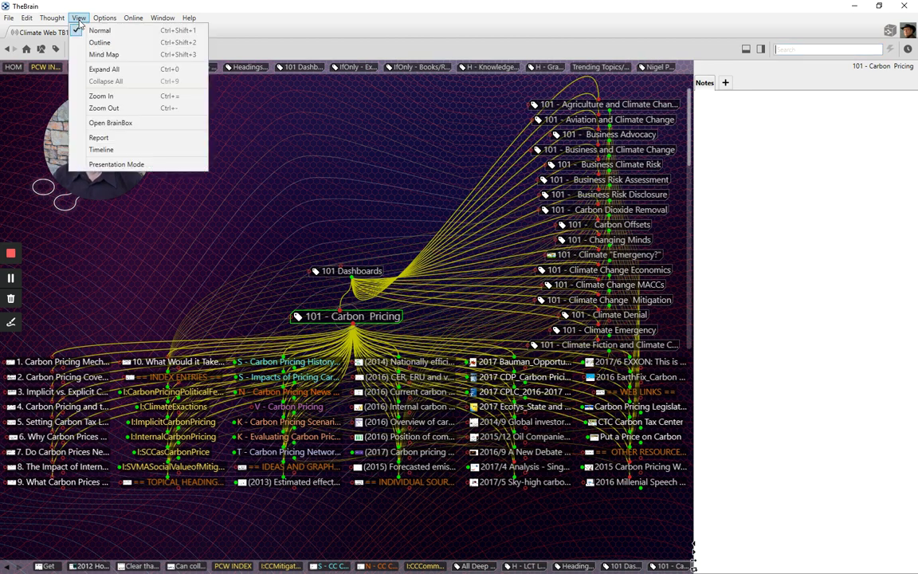
{"action": "left_click", "coordinate": [96, 55]}
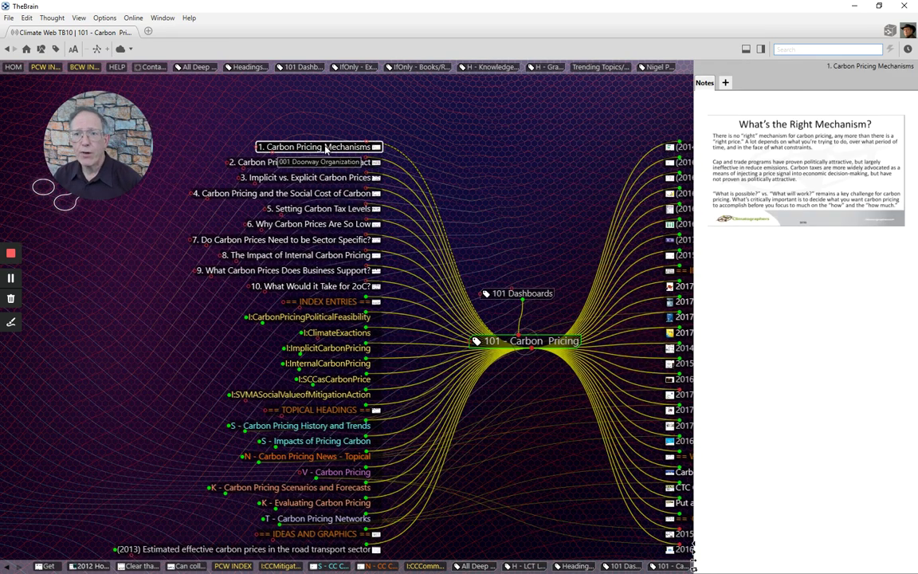
Preview the notes of the numbered carbon pricing topics, down to 7. Do Carbon Prices Need to be Sector Specific?
{"action": "mouse_move", "coordinate": [325, 164]}
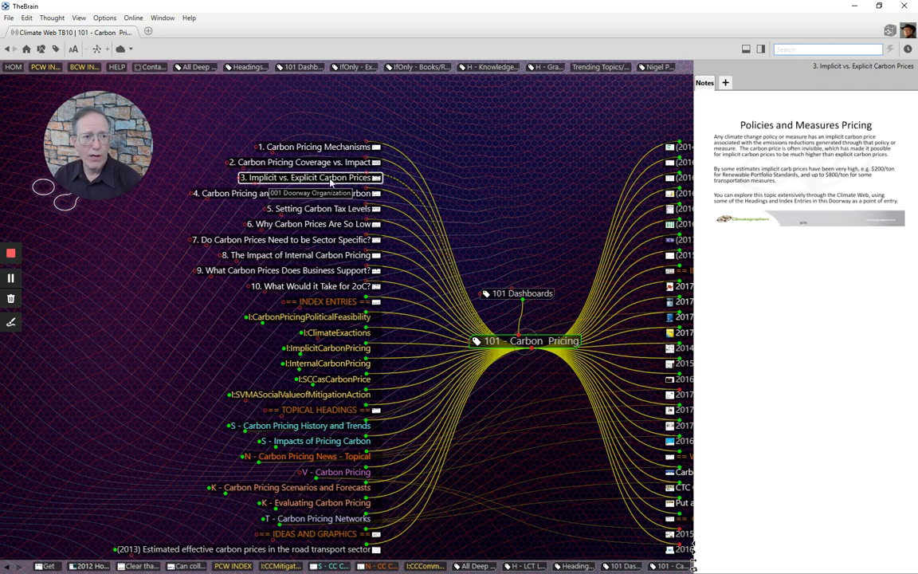
{"action": "mouse_move", "coordinate": [337, 210]}
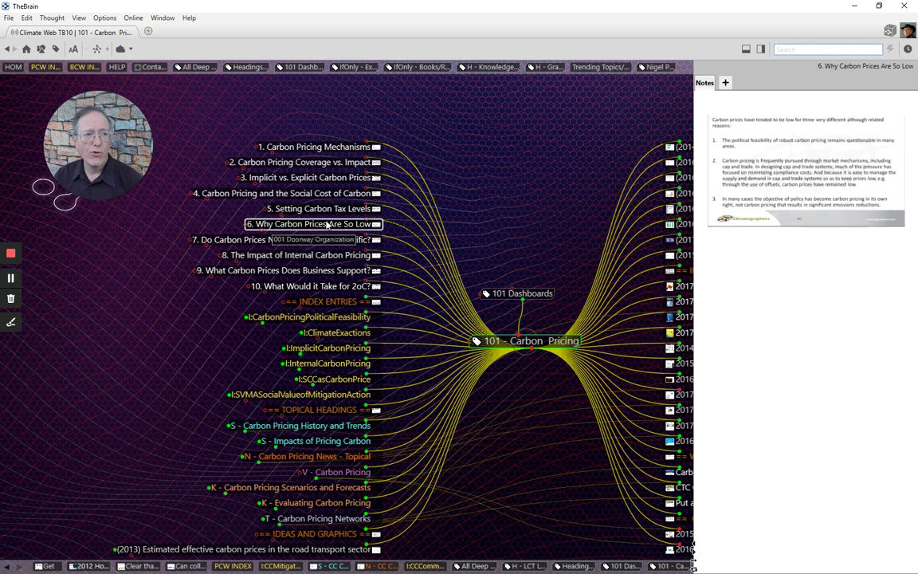
{"action": "mouse_move", "coordinate": [325, 246]}
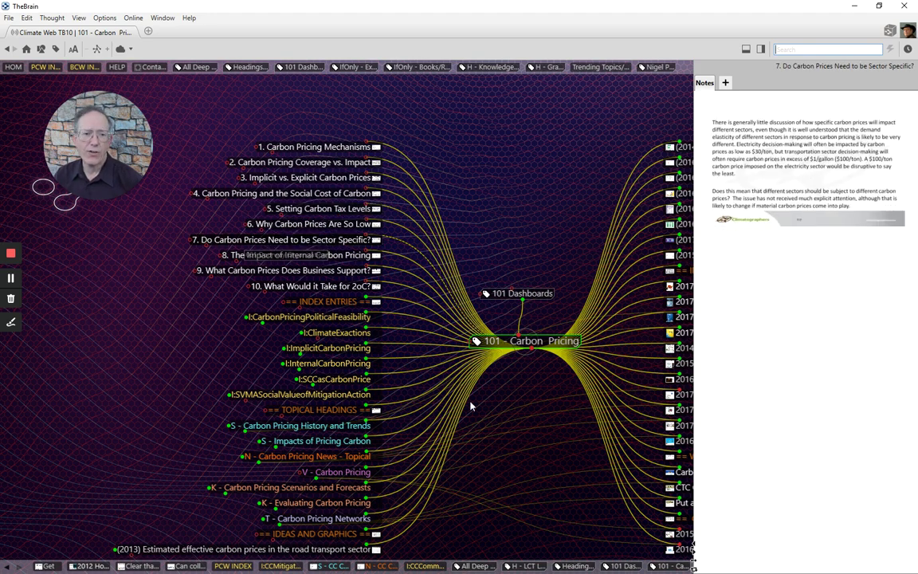
View enlarged thumbnails of the 2016 carbon pricing overview, the 2016 coverage map and the 2017 CDP Carbon Pricing Corridors report.
{"action": "left_click_drag", "start_coordinate": [507, 440], "coordinate": [217, 416]}
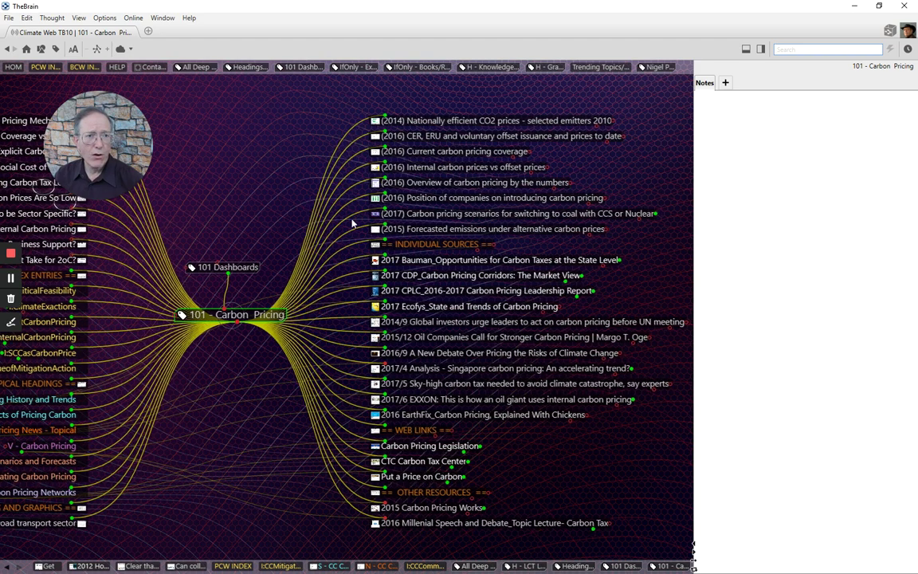
{"action": "left_click", "coordinate": [387, 183]}
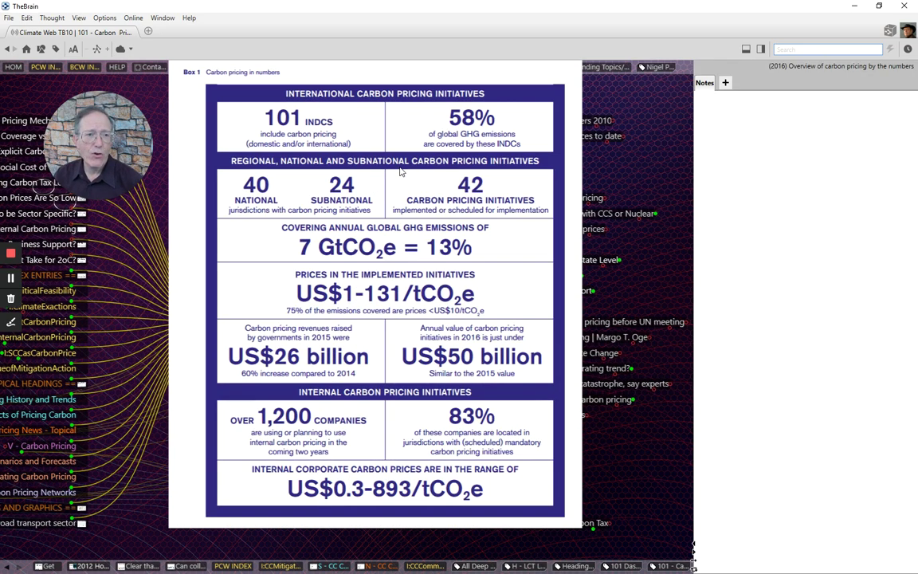
{"action": "left_click", "coordinate": [376, 153]}
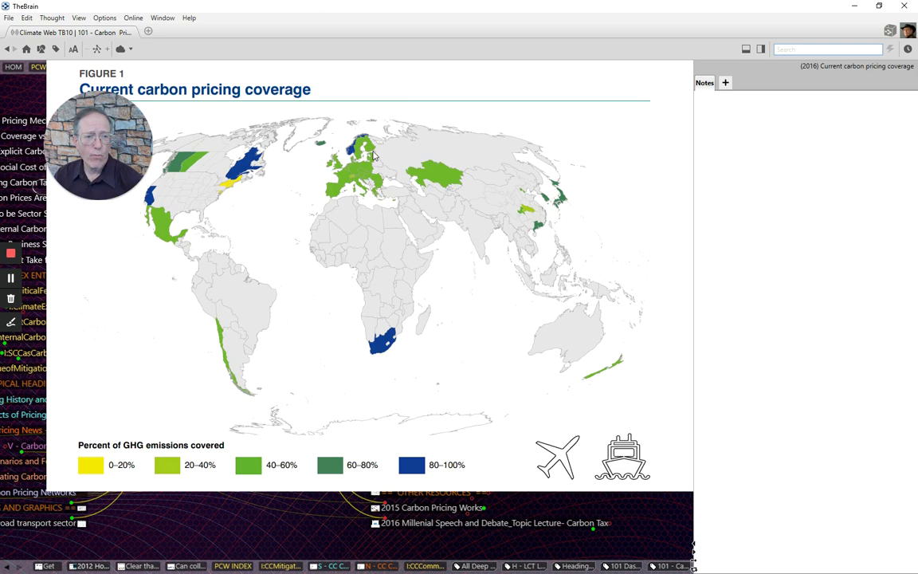
{"action": "left_click", "coordinate": [375, 157]}
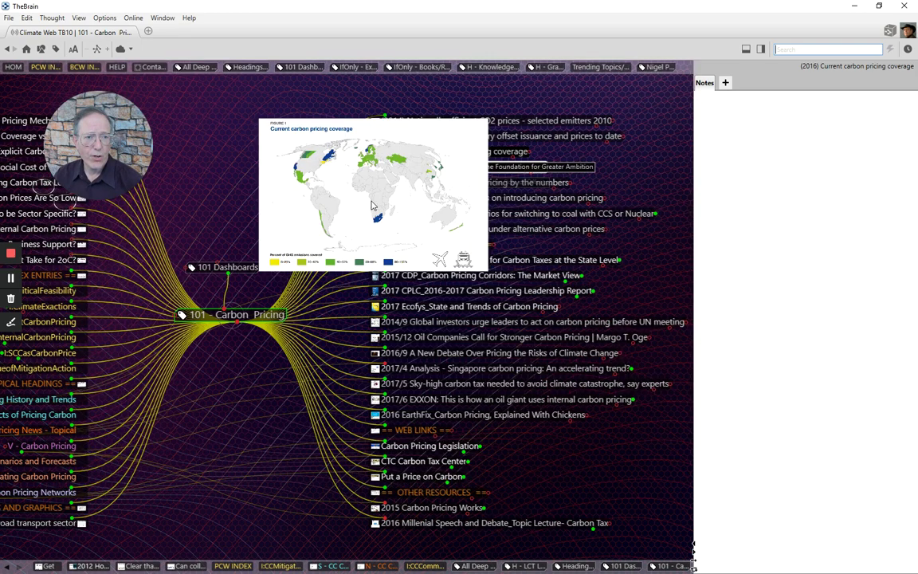
{"action": "left_click", "coordinate": [375, 276]}
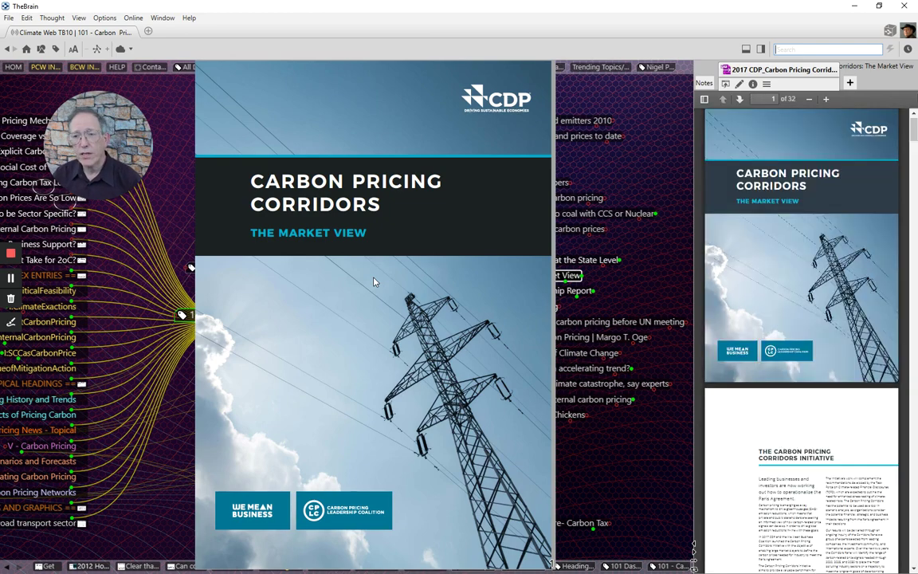
{"action": "left_click", "coordinate": [303, 293]}
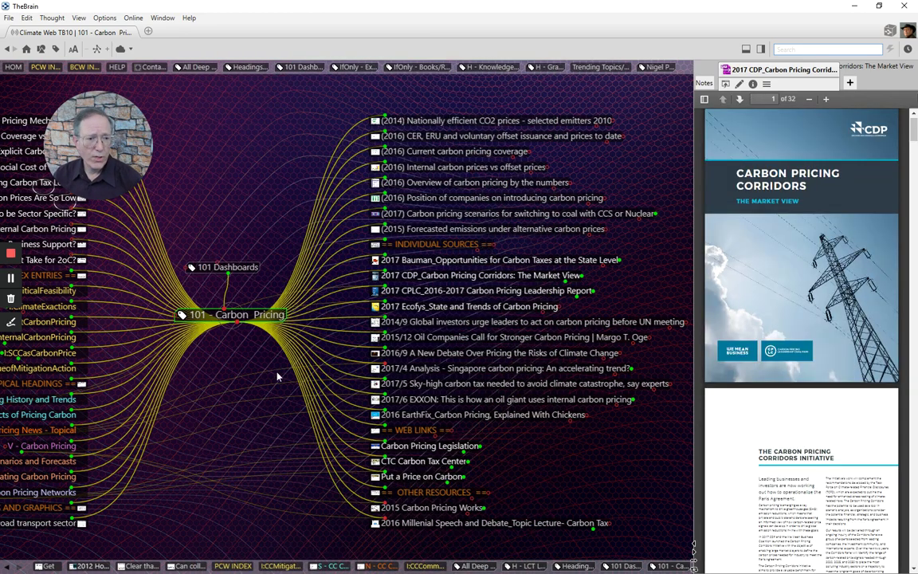
View the web pages attached to the 2017/6 EXXON article, Carbon Pricing Legislation and CTC Carbon Tax Center, then recentre the mind map.
{"action": "left_click", "coordinate": [410, 399]}
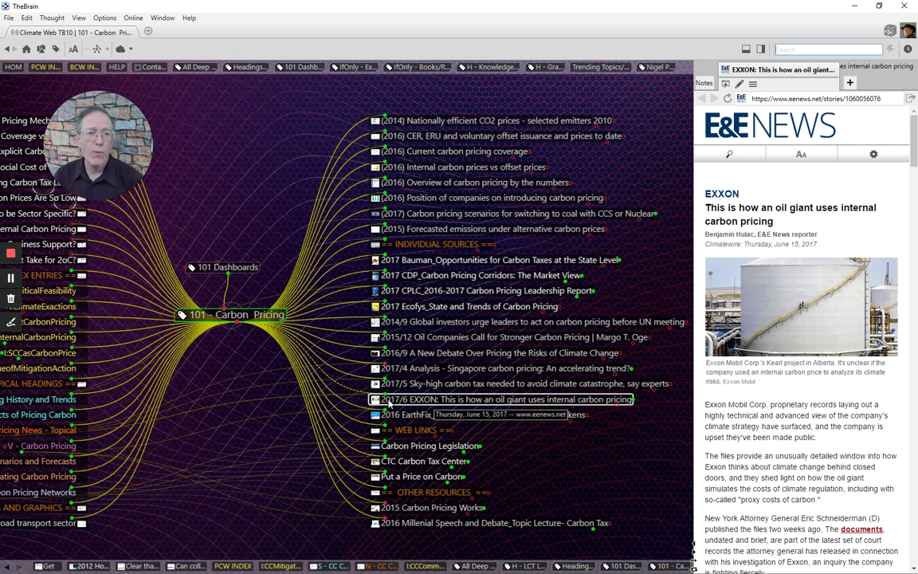
{"action": "left_click", "coordinate": [428, 448]}
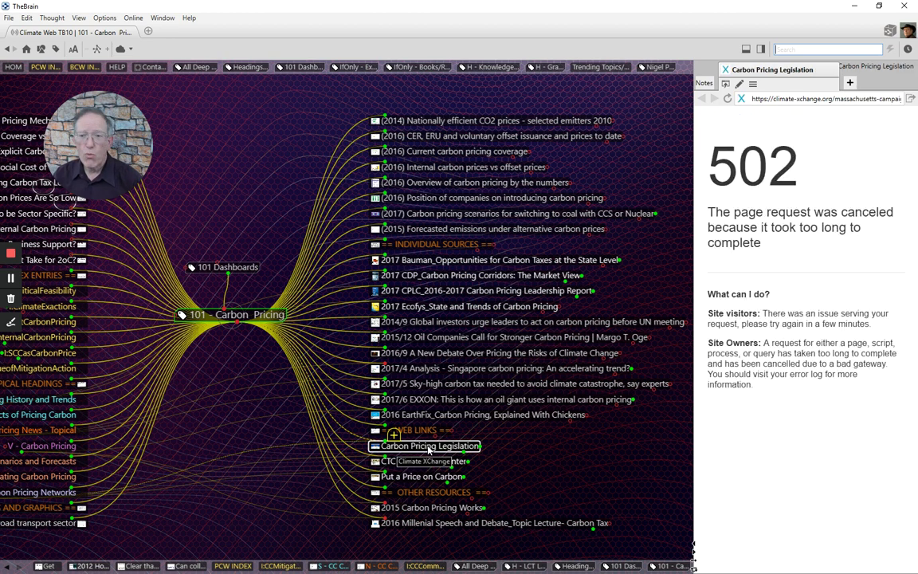
{"action": "left_click", "coordinate": [423, 462]}
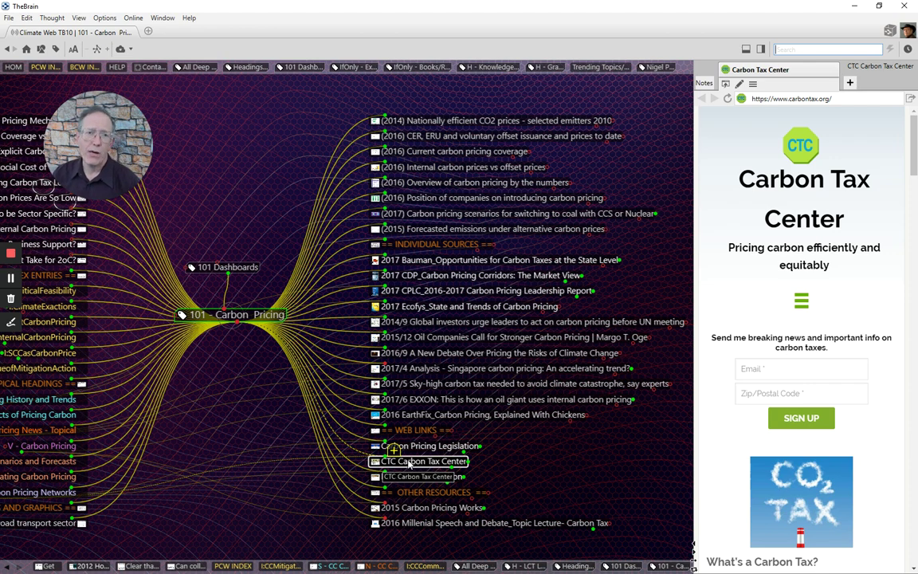
{"action": "left_click_drag", "start_coordinate": [213, 356], "coordinate": [358, 337]}
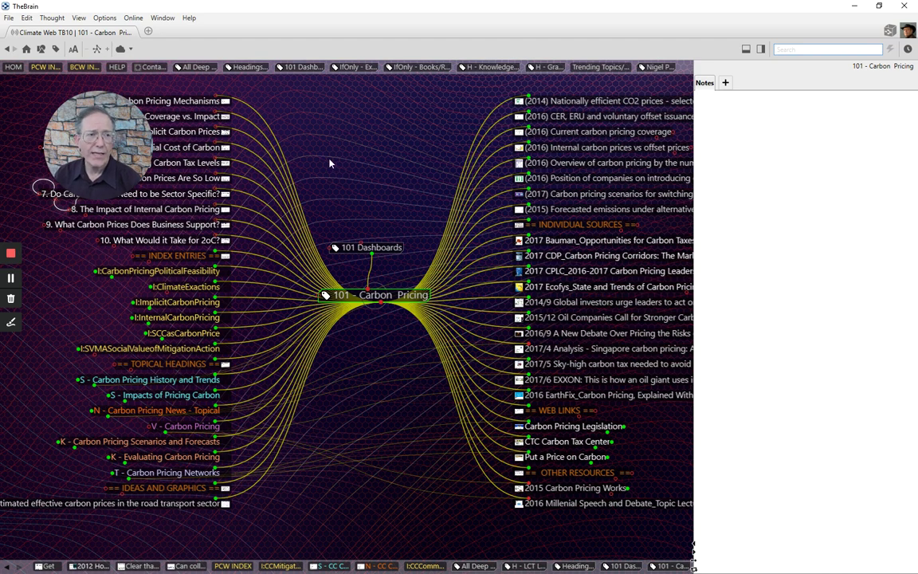
Switch the display back to the normal view and open the IfOnly - Experts collection.
{"action": "left_click", "coordinate": [79, 18]}
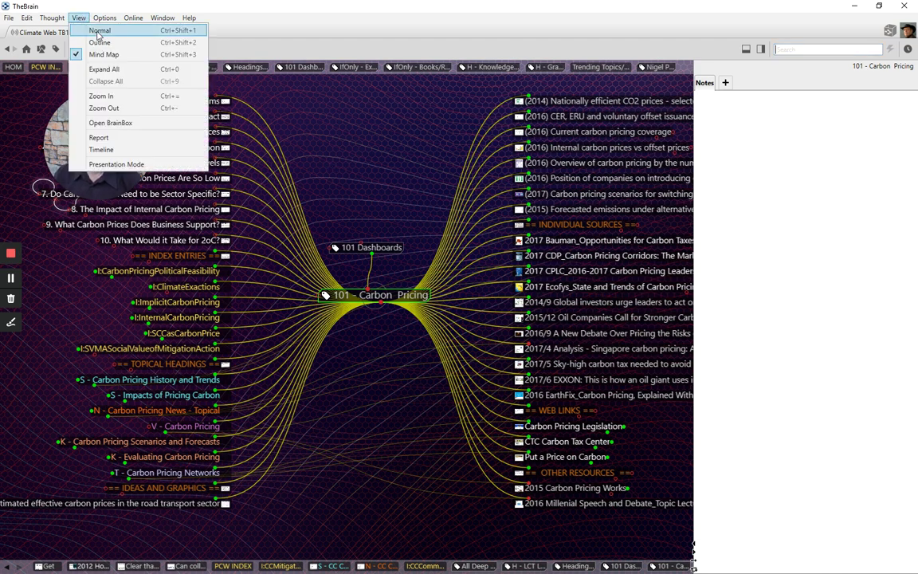
{"action": "left_click", "coordinate": [98, 32]}
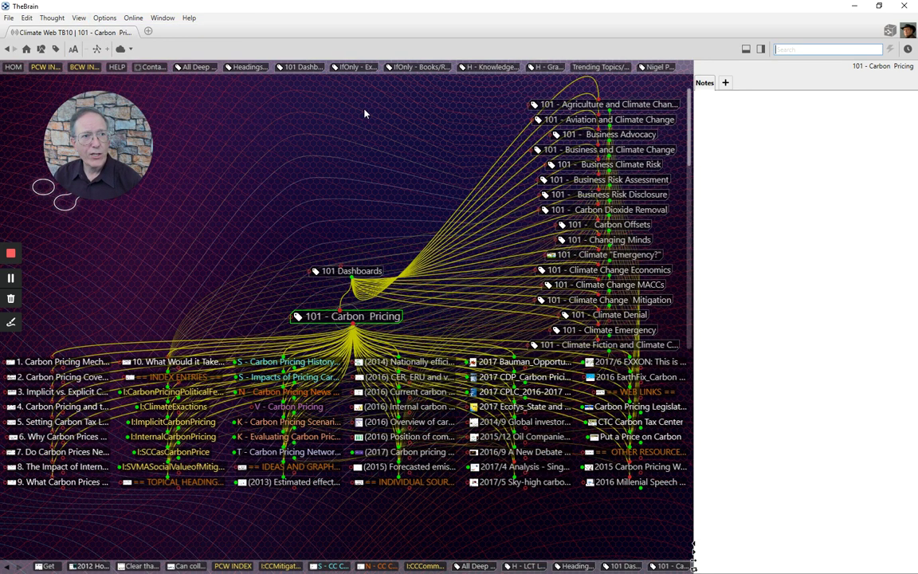
{"action": "left_click", "coordinate": [353, 67]}
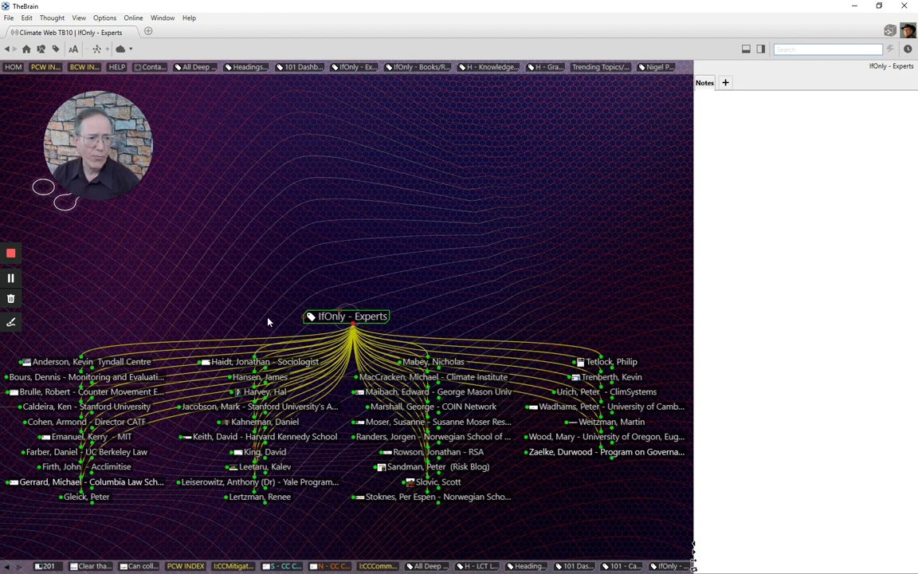
Open the Jonathan Haidt expert entry, preview its linked sources and open 2012 Jonathan Haidt Explains Our Contentious Culture.
{"action": "left_click", "coordinate": [272, 365]}
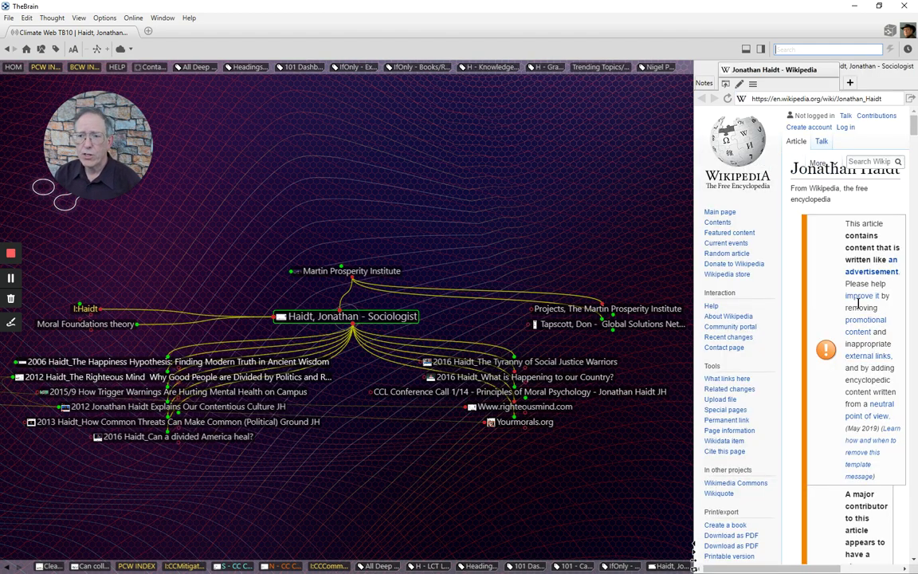
{"action": "scroll", "coordinate": [859, 301], "scroll_direction": "down", "scroll_amount": 10}
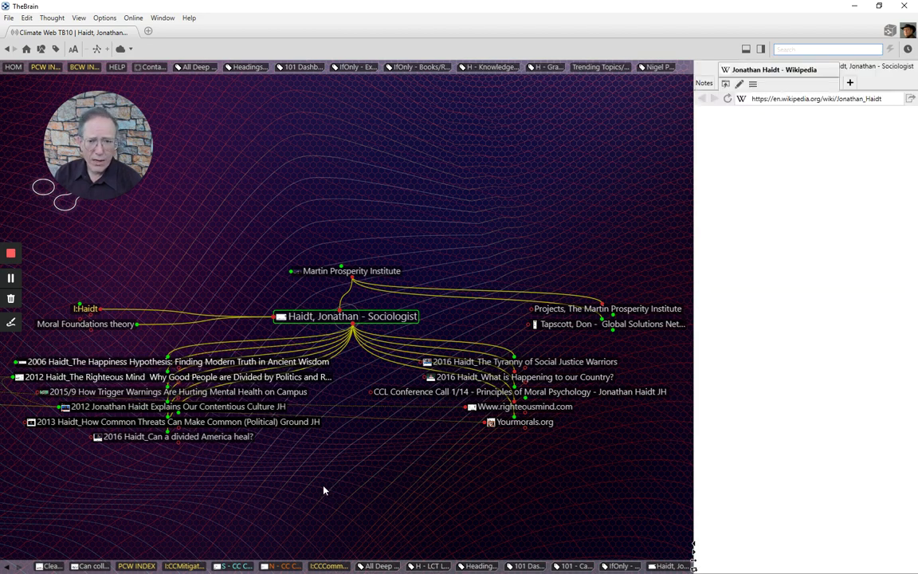
{"action": "mouse_move", "coordinate": [237, 443]}
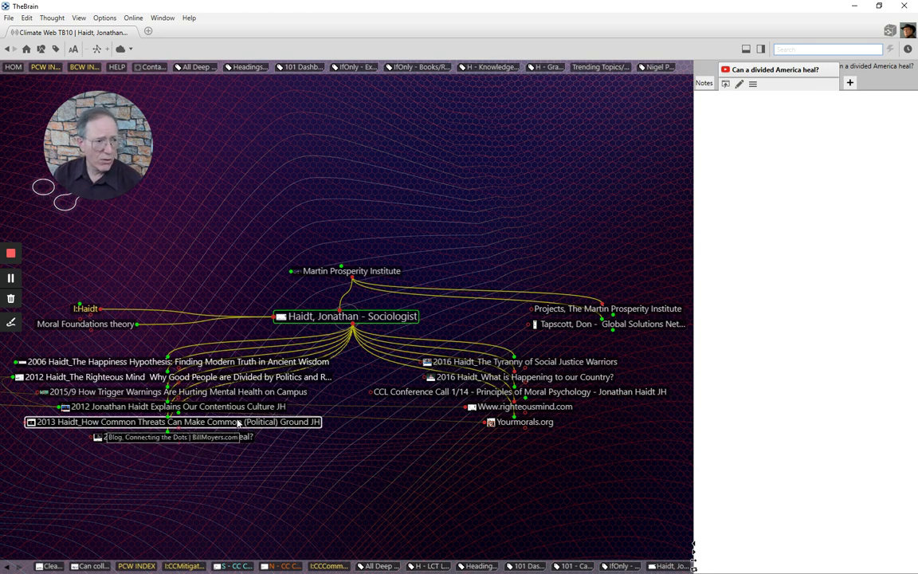
{"action": "mouse_move", "coordinate": [241, 410]}
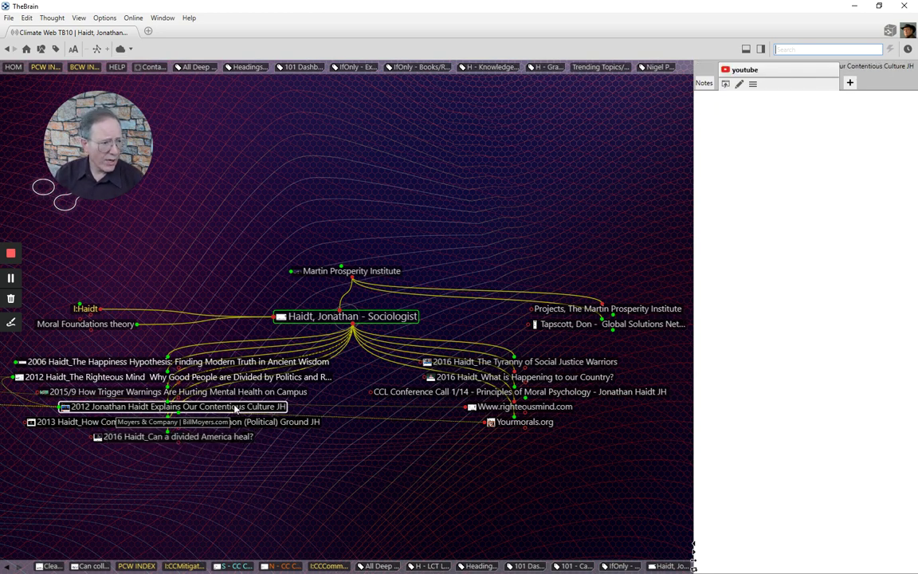
{"action": "left_click", "coordinate": [236, 407]}
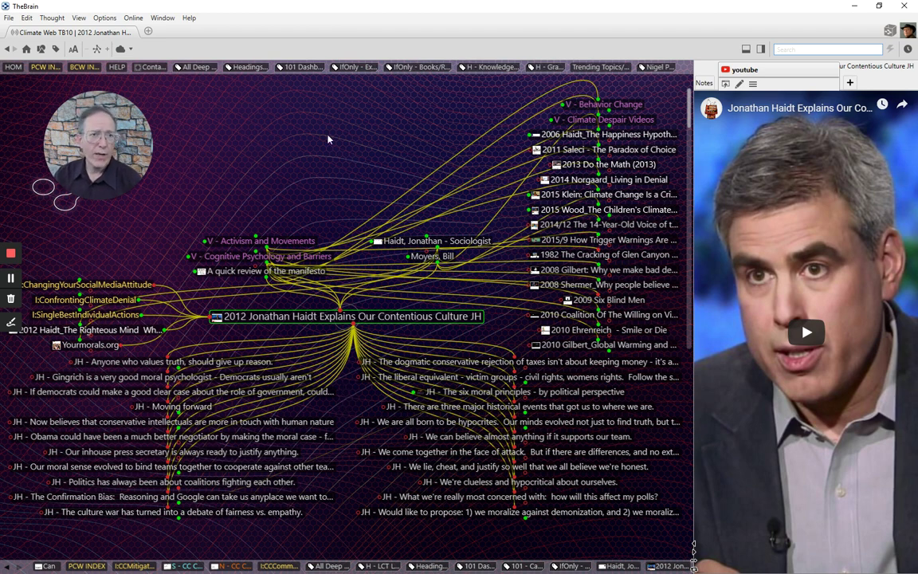
Open the IfOnly - Books/Reports collection and preview the titles listed from 2012 and 2013.
{"action": "left_click", "coordinate": [412, 69]}
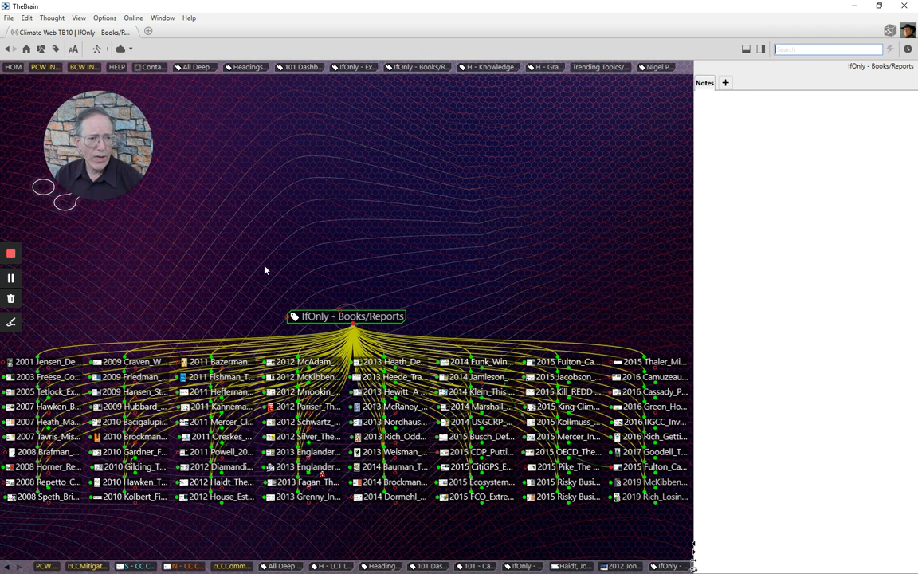
{"action": "mouse_move", "coordinate": [272, 424]}
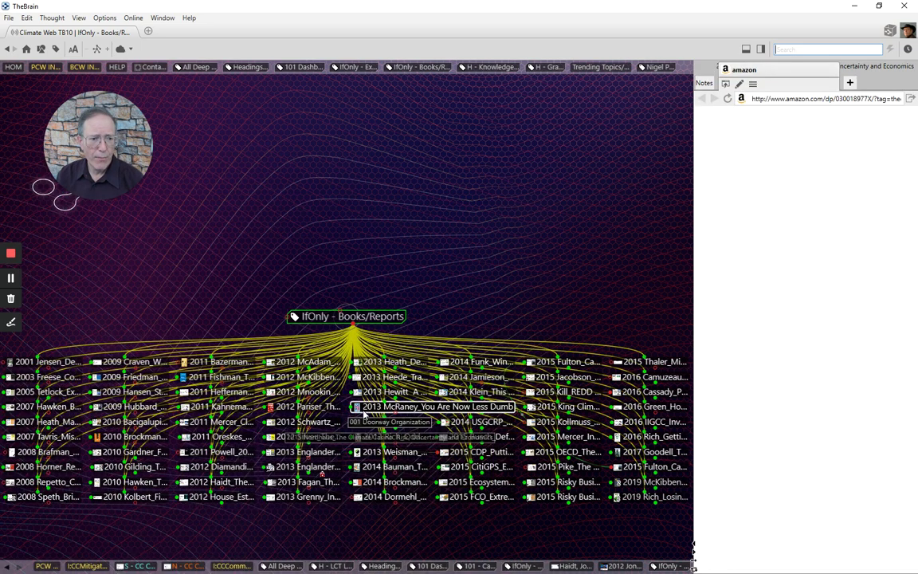
{"action": "mouse_move", "coordinate": [356, 429]}
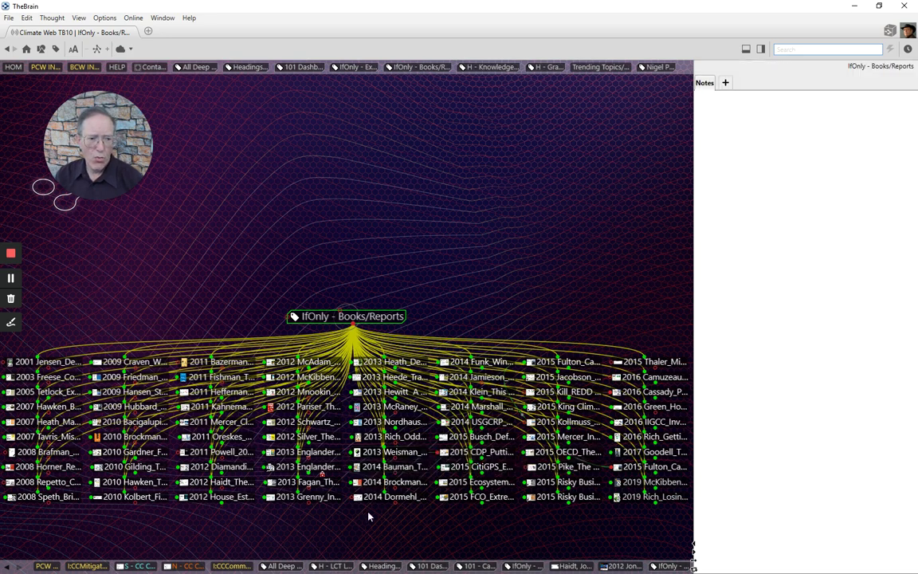
{"action": "mouse_move", "coordinate": [356, 484]}
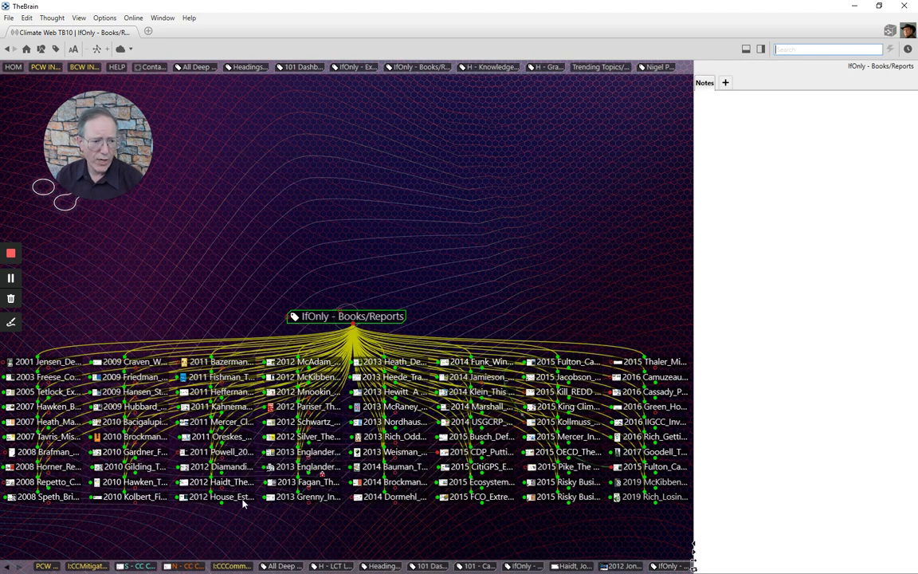
{"action": "mouse_move", "coordinate": [181, 503]}
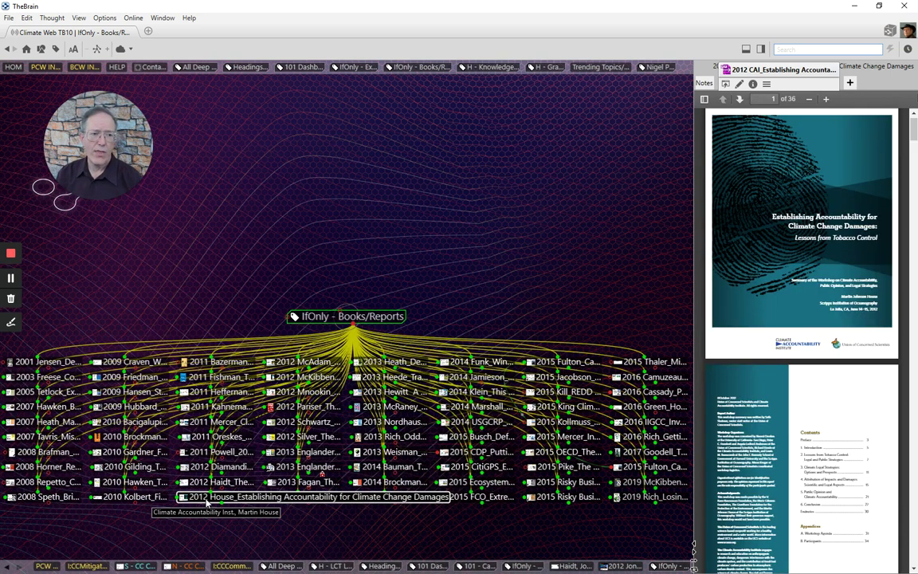
Open 2012 House_Establishing Accountability for Climate Change Damages and skim the first pages of its attached report.
{"action": "left_click", "coordinate": [206, 498]}
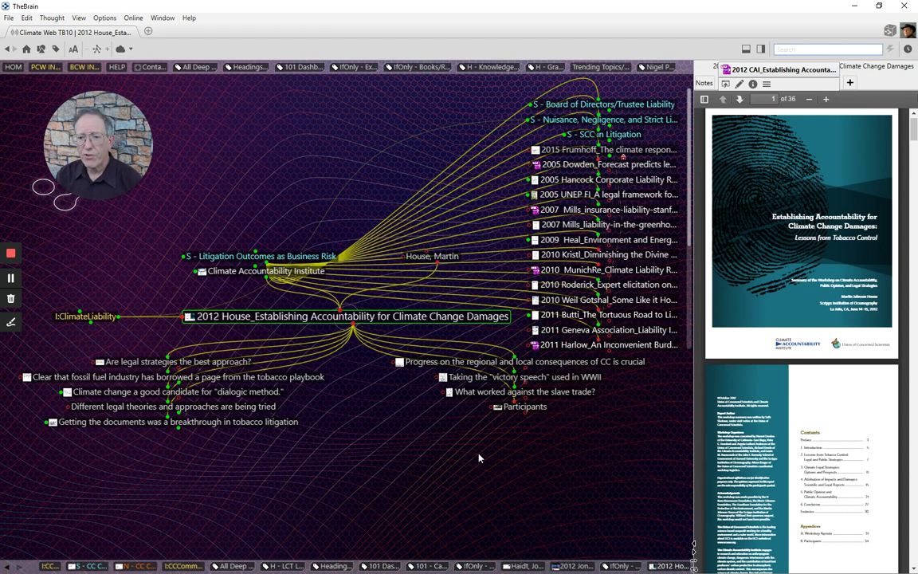
{"action": "scroll", "coordinate": [771, 394], "scroll_direction": "down", "scroll_amount": 10}
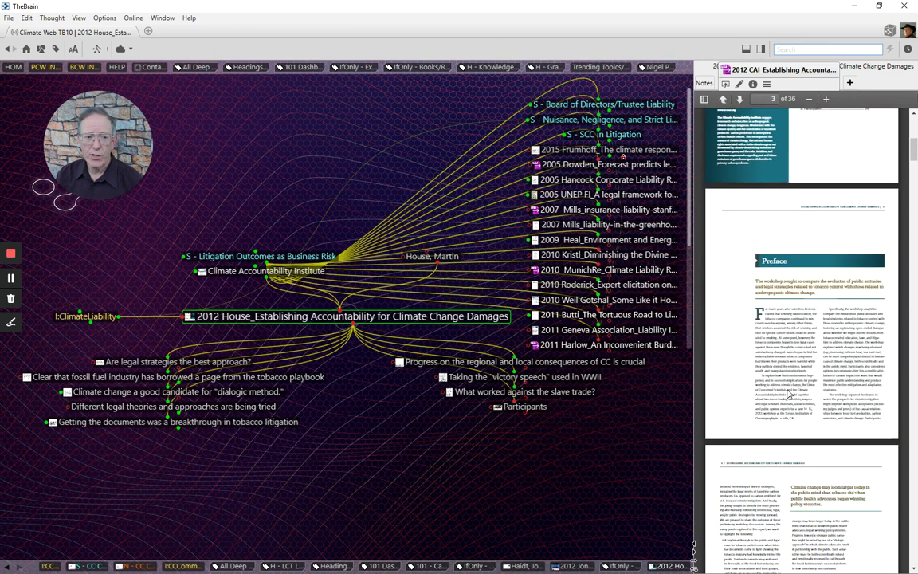
{"action": "scroll", "coordinate": [790, 394], "scroll_direction": "up", "scroll_amount": 8}
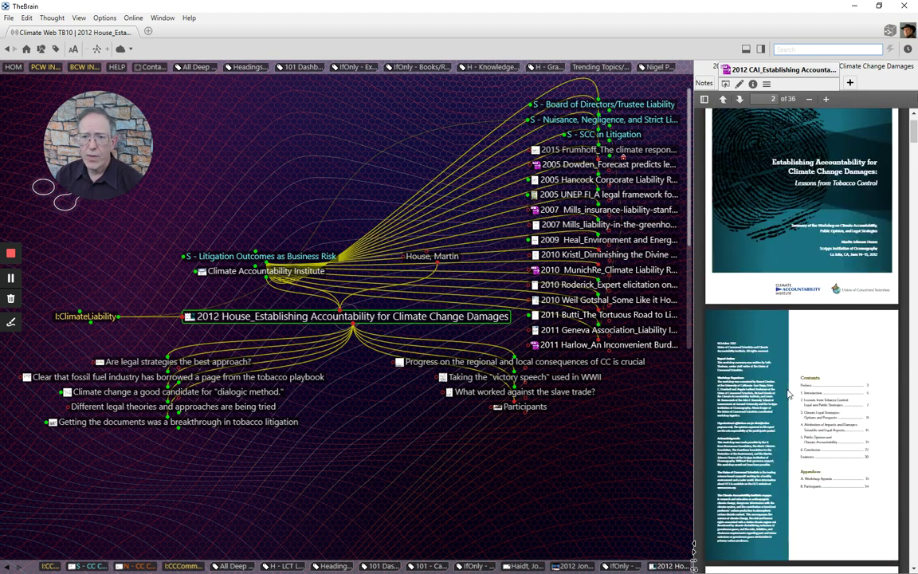
Open the report's extract Are legal strategies the best approach?, check its parent knowledgebase and return to the 2012 House report.
{"action": "mouse_move", "coordinate": [107, 367]}
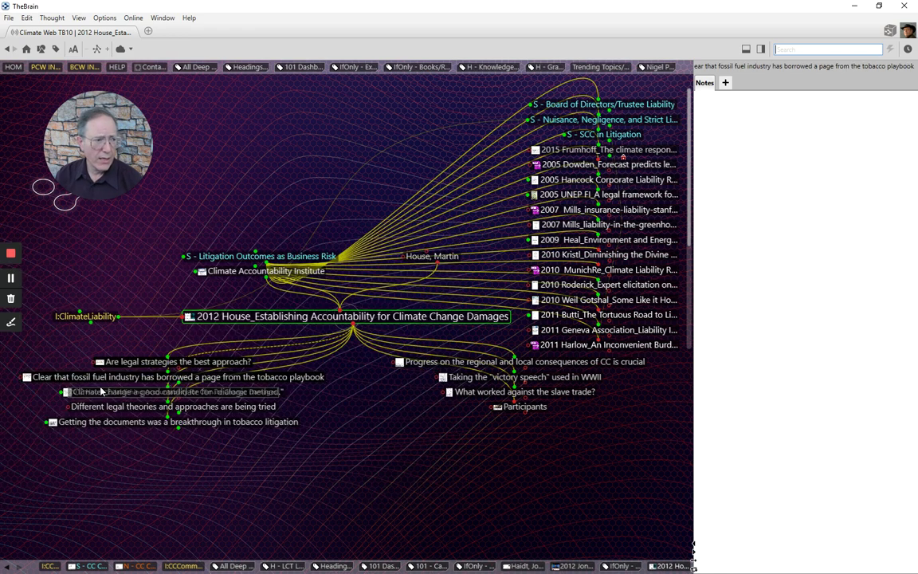
{"action": "left_click", "coordinate": [168, 363]}
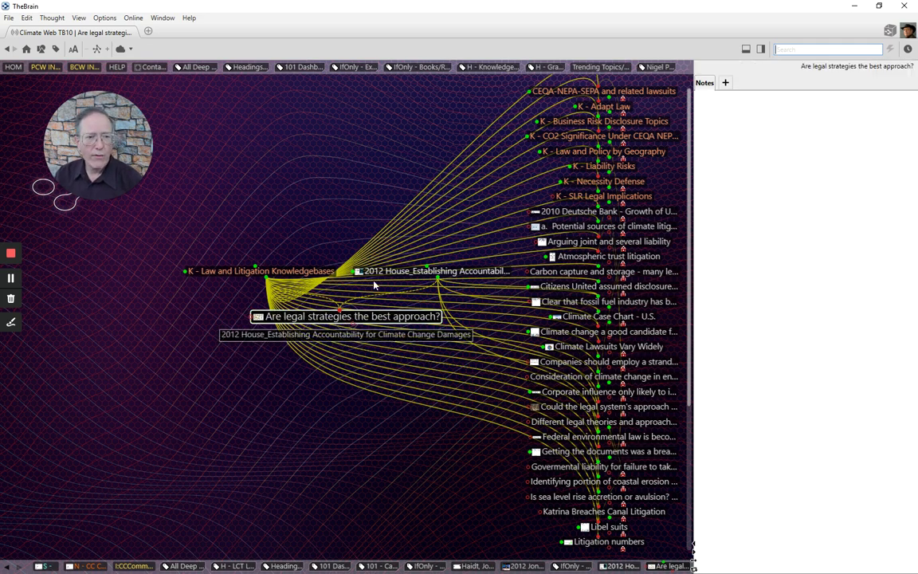
{"action": "mouse_move", "coordinate": [388, 271]}
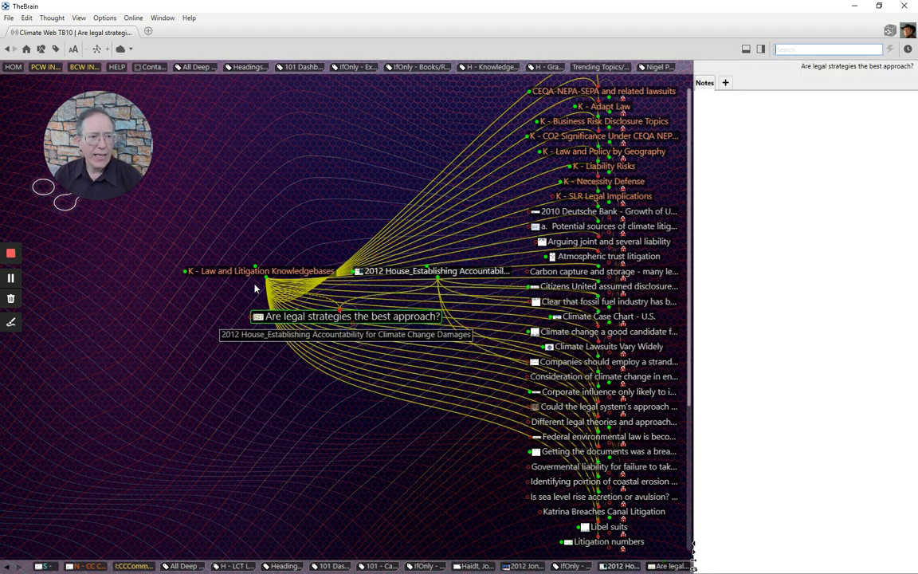
{"action": "mouse_move", "coordinate": [232, 274]}
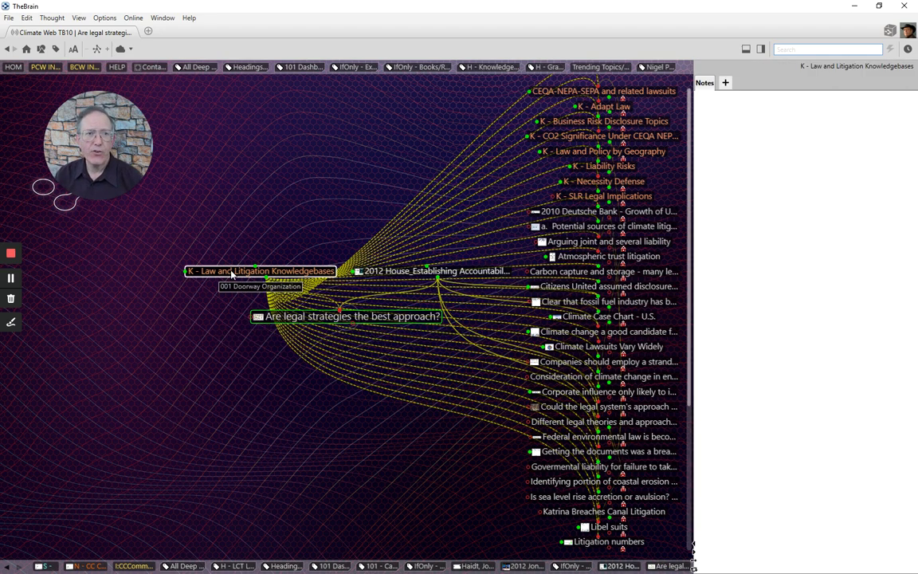
{"action": "left_click", "coordinate": [400, 273]}
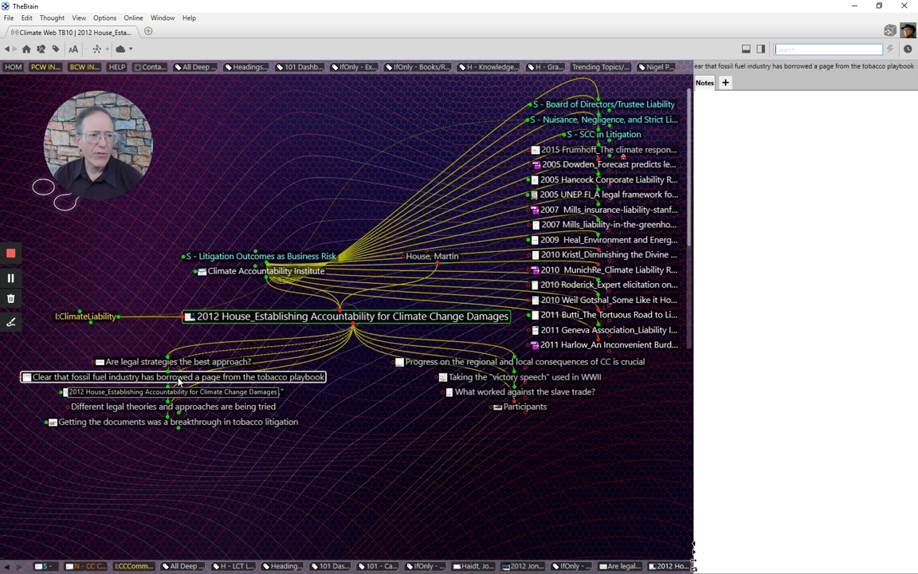
Follow the fossil fuel industry's tobacco playbook extract through its fossil fuel company collusion question to K - Liability Risks.
{"action": "left_click", "coordinate": [178, 378]}
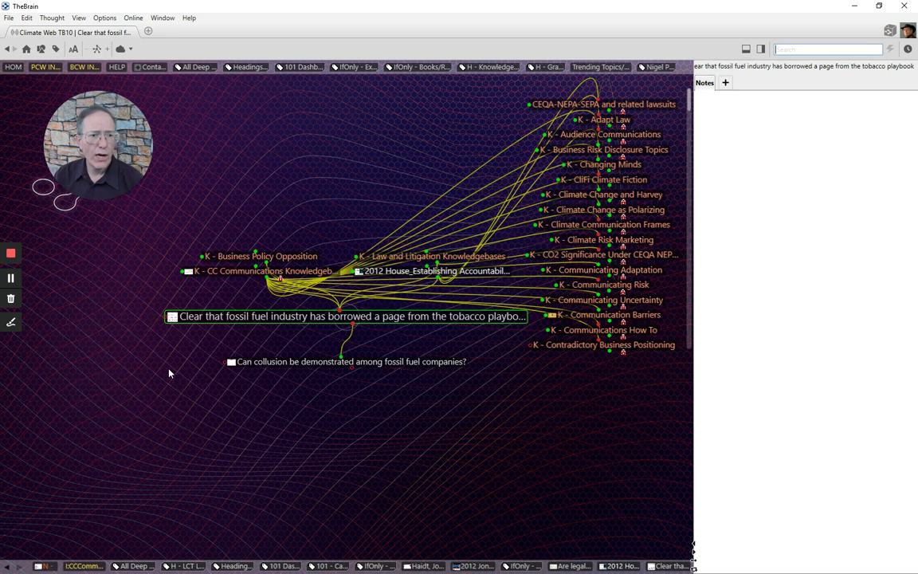
{"action": "left_click", "coordinate": [270, 363]}
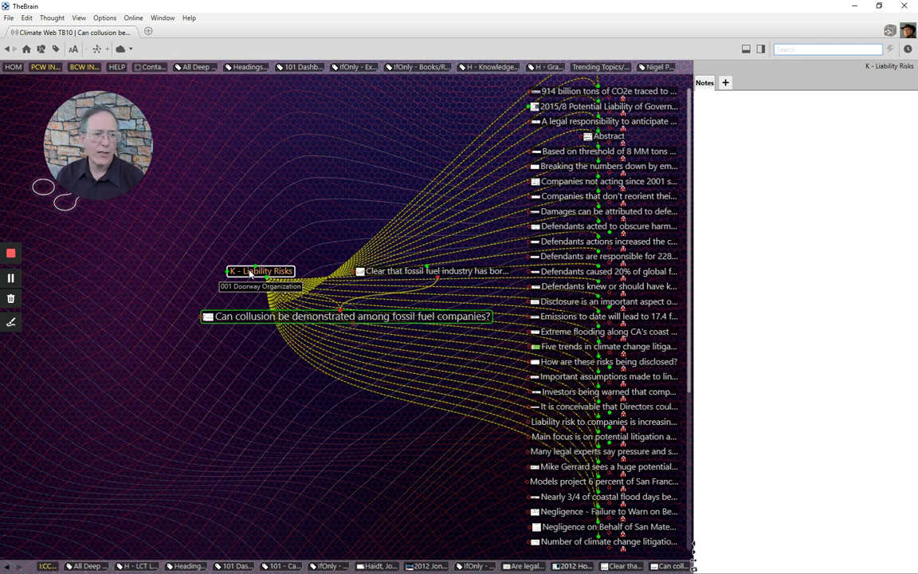
{"action": "left_click", "coordinate": [250, 272]}
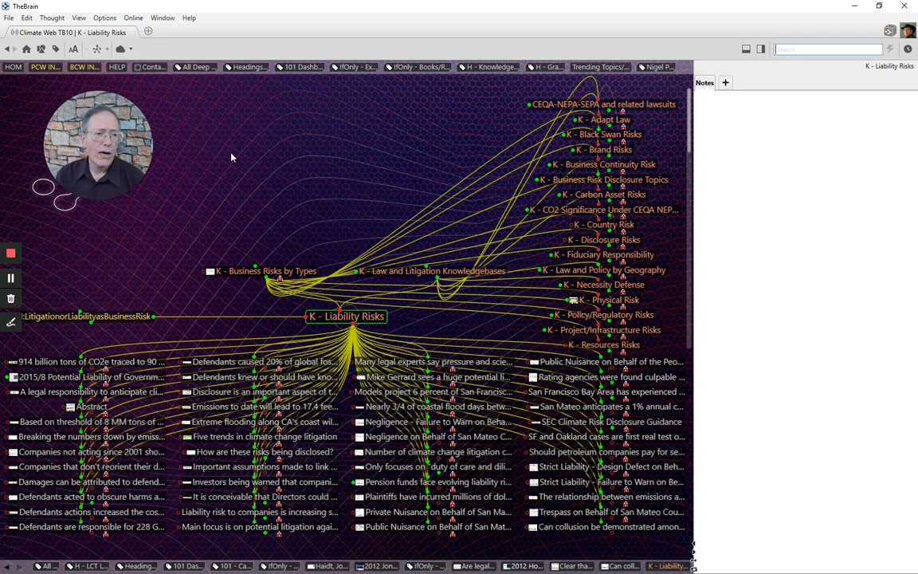
Go back through the visited thoughts to the extract on the fossil fuel industry borrowing from the tobacco playbook.
{"action": "mouse_move", "coordinate": [106, 96]}
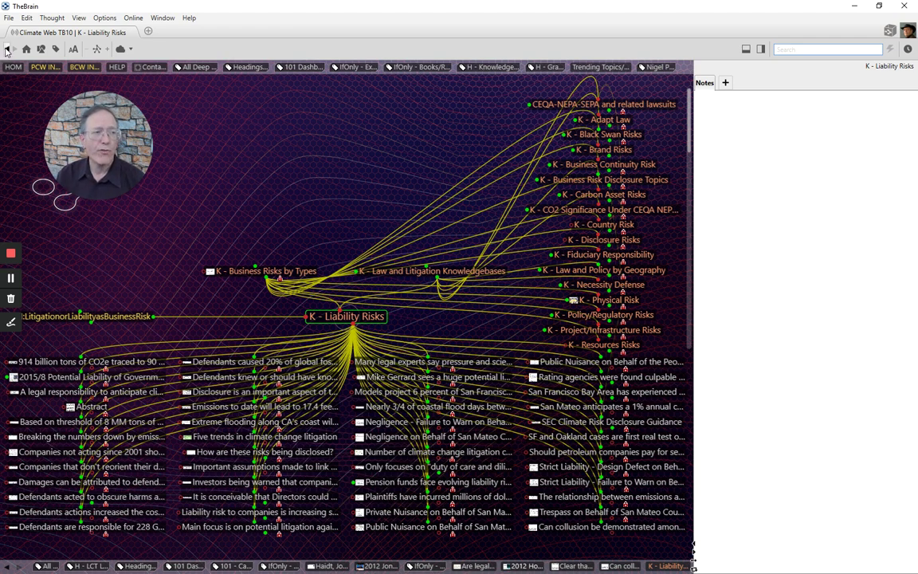
{"action": "left_click", "coordinate": [6, 49]}
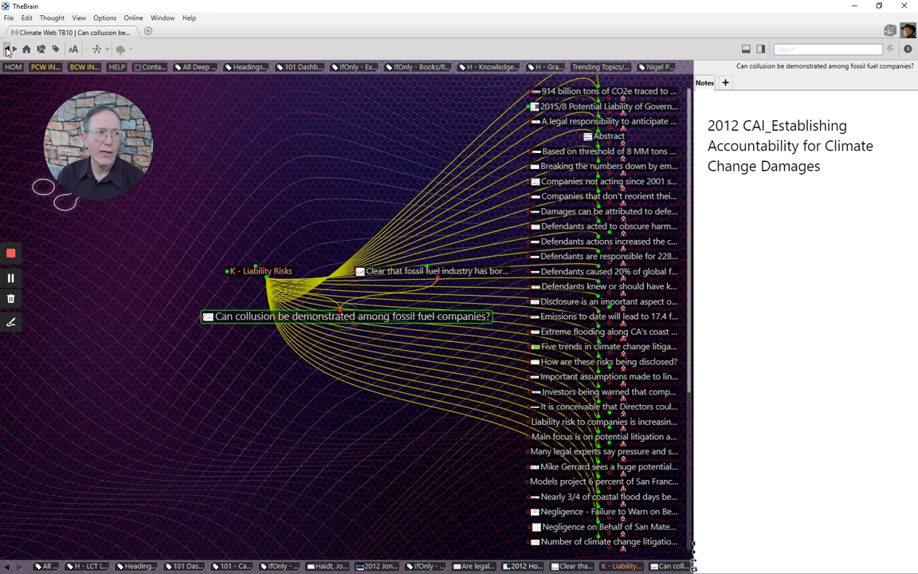
{"action": "left_click", "coordinate": [7, 49]}
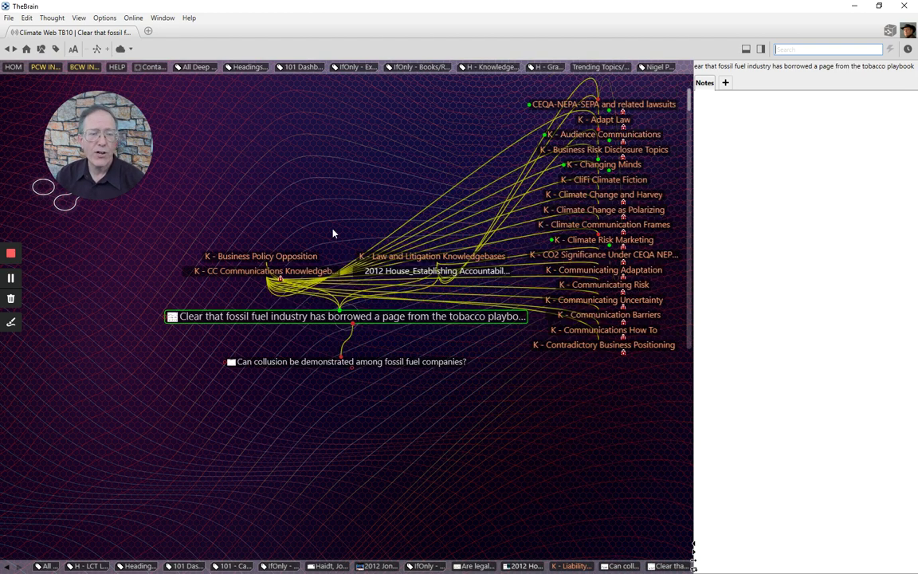
View the H - Knowledgebases heading tag, and open G - Fire Impacts from the H - Graphics heading tag.
{"action": "left_click", "coordinate": [478, 68]}
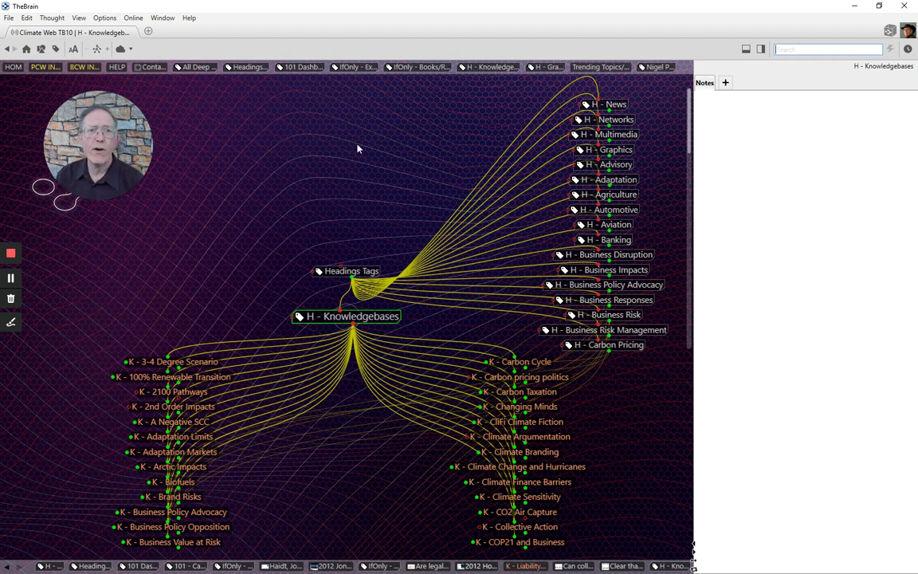
{"action": "left_click", "coordinate": [551, 69]}
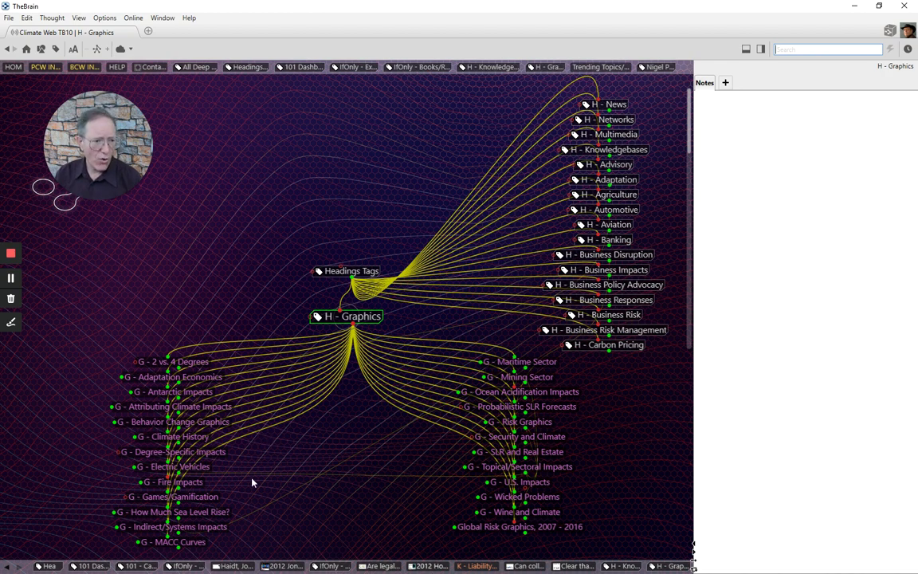
{"action": "left_click", "coordinate": [191, 483]}
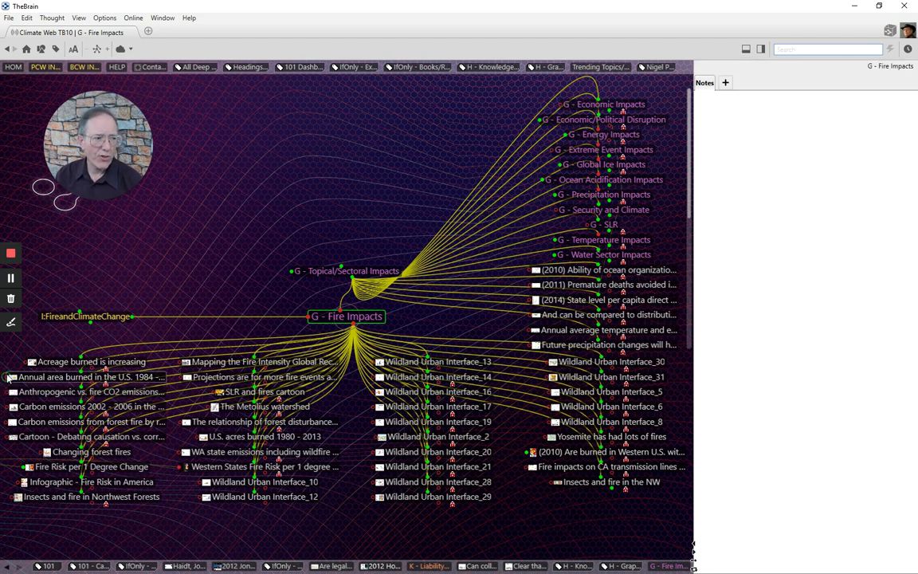
{"action": "mouse_move", "coordinate": [11, 380]}
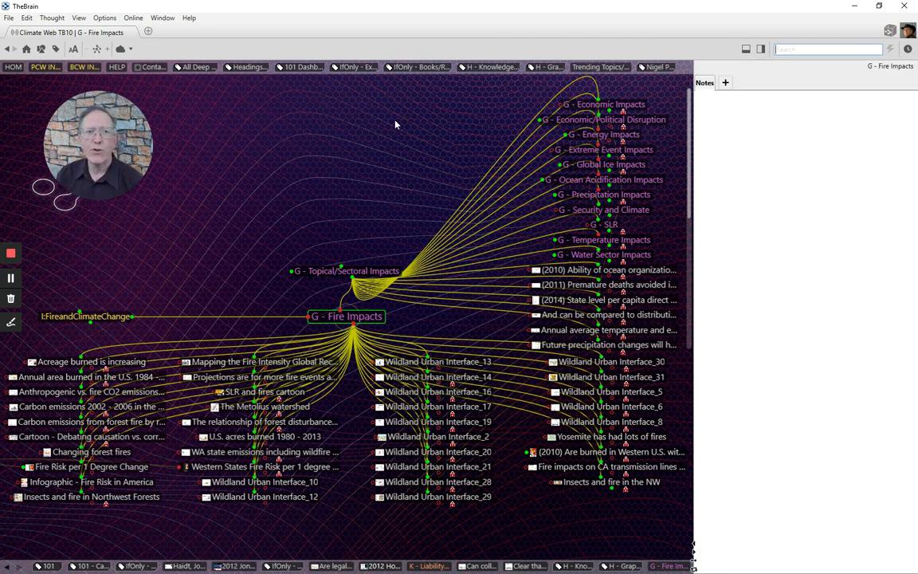
Open TS - The first carbon neutral airport from Trending Topics/Stories and enlarge its slide thumbnail.
{"action": "left_click", "coordinate": [600, 67]}
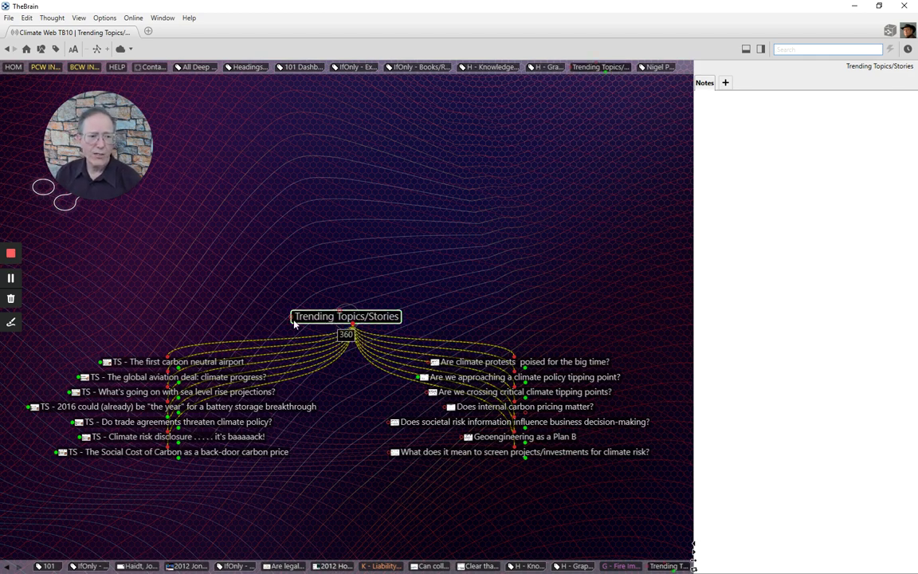
{"action": "left_click", "coordinate": [204, 361]}
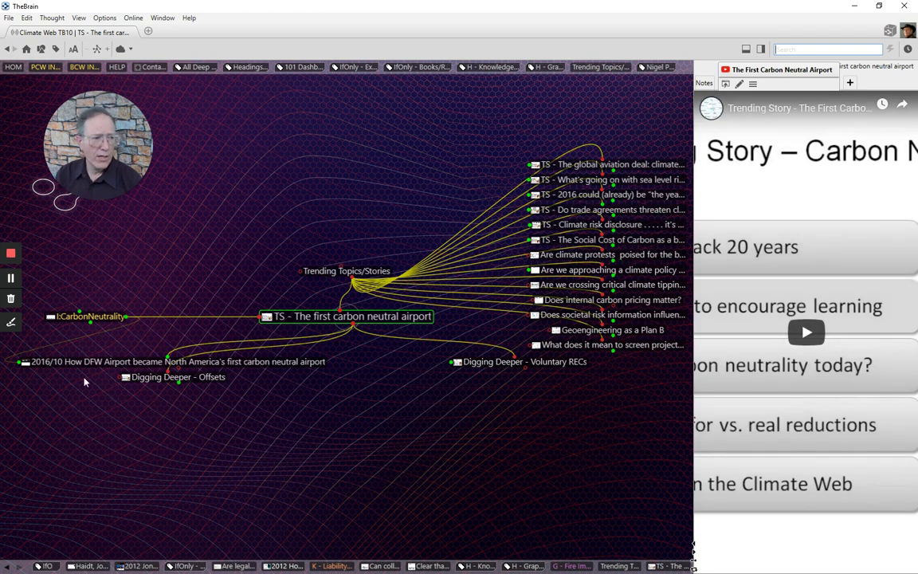
{"action": "left_click", "coordinate": [29, 363]}
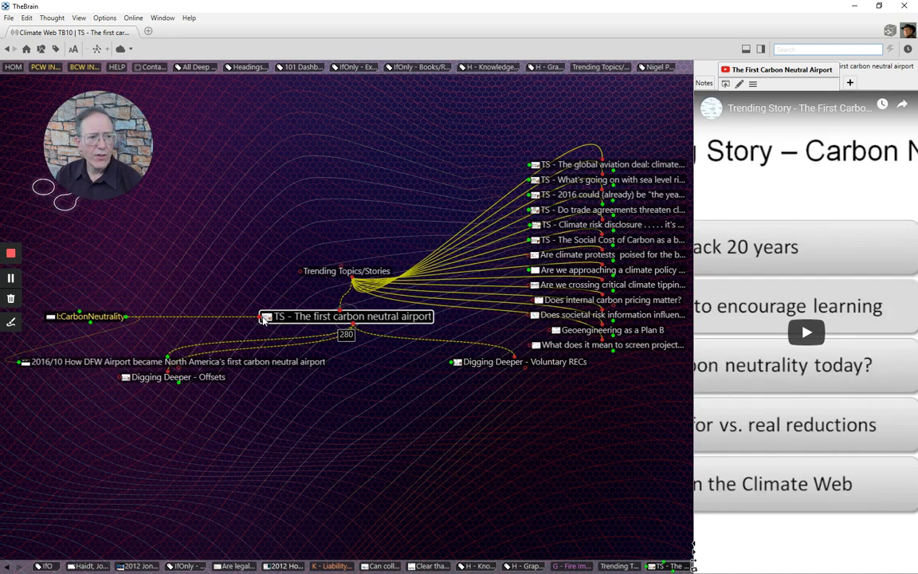
{"action": "mouse_move", "coordinate": [267, 319]}
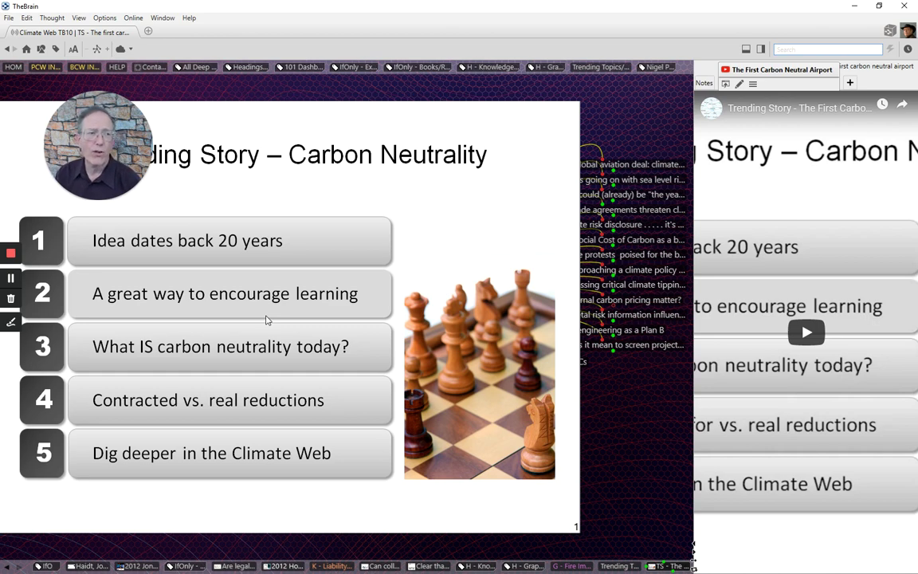
Close the enlarged carbon neutrality slide and return to the Trending Topics/Stories thought.
{"action": "left_click", "coordinate": [267, 319]}
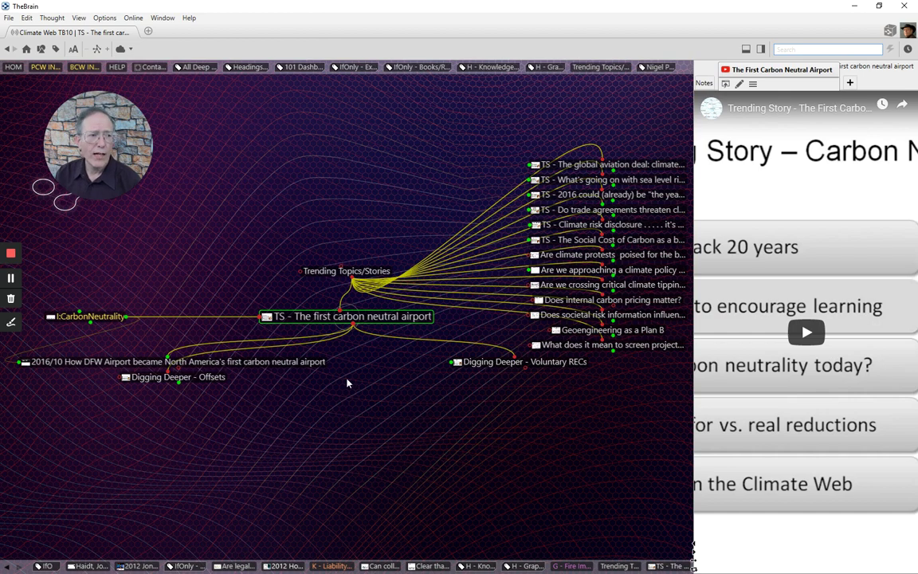
{"action": "left_click", "coordinate": [326, 273]}
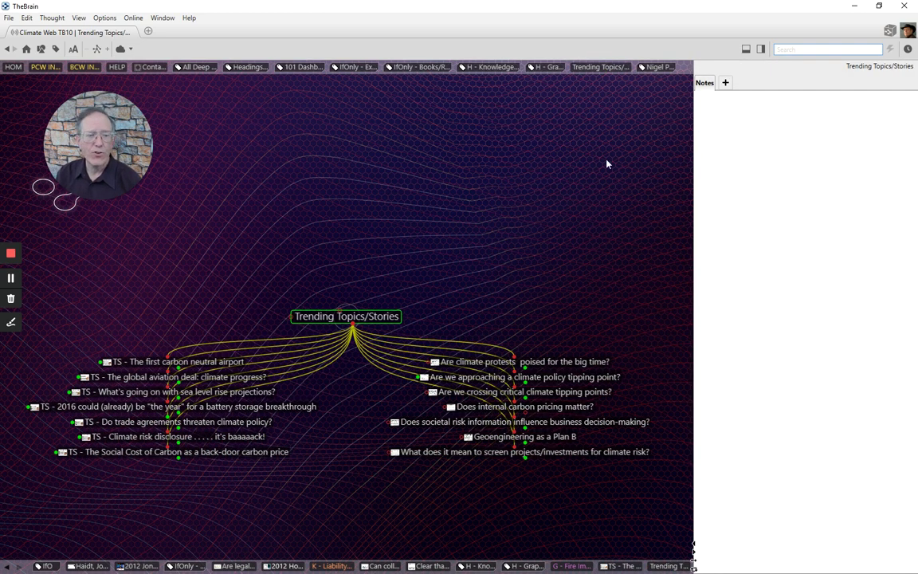
Open the pinned personal doorway thought, bring all its linked entries into view, and preview its I:ClimateActivism (Deep Dive) index entry.
{"action": "left_click", "coordinate": [664, 68]}
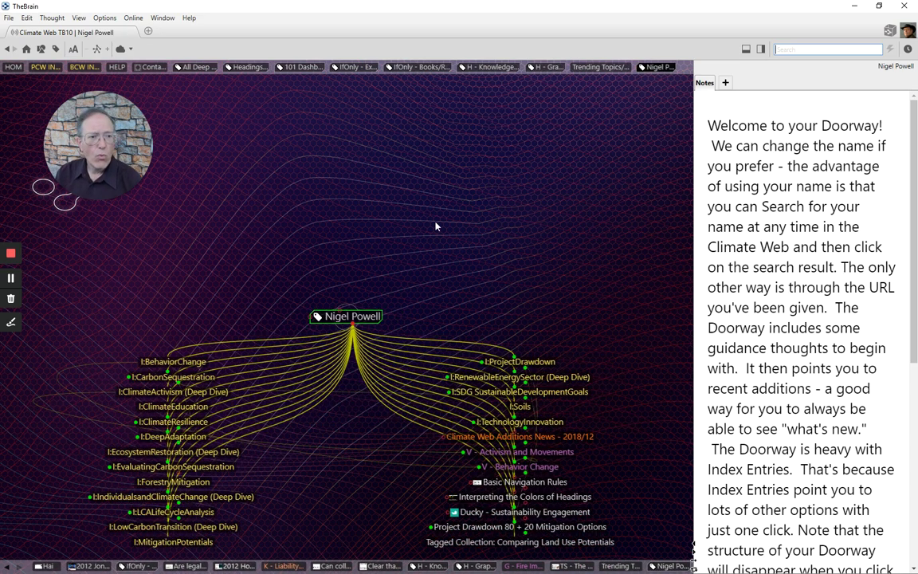
{"action": "scroll", "coordinate": [414, 287], "scroll_direction": "down", "scroll_amount": 2}
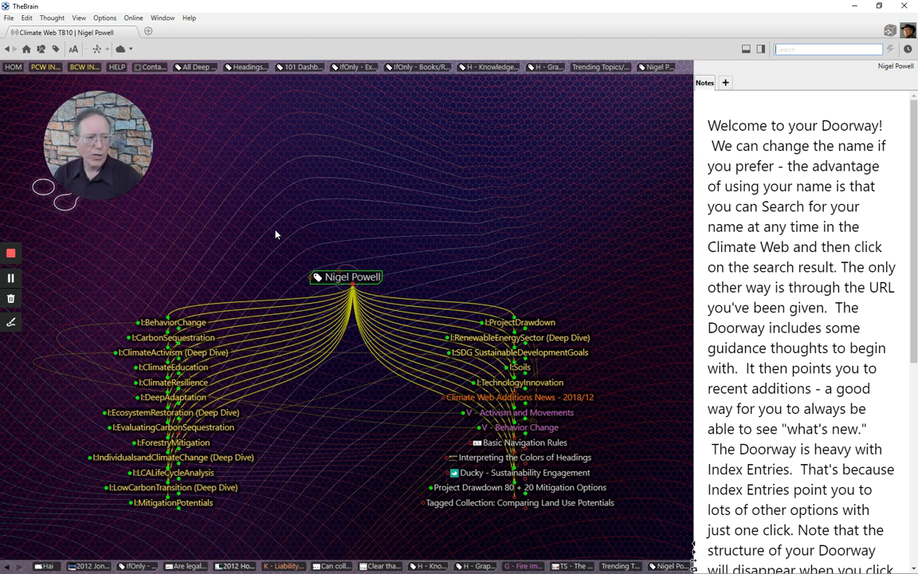
{"action": "left_click", "coordinate": [173, 353]}
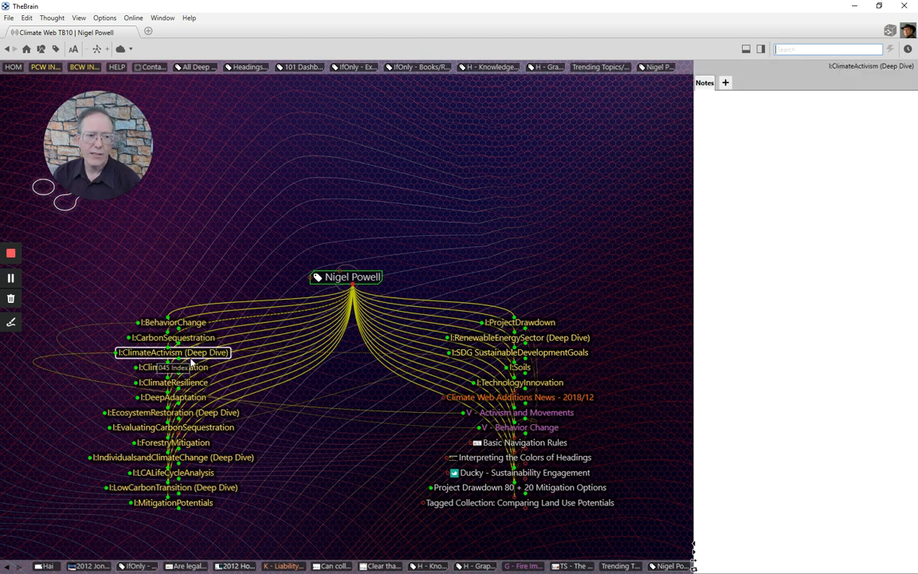
{"action": "left_click", "coordinate": [349, 277]}
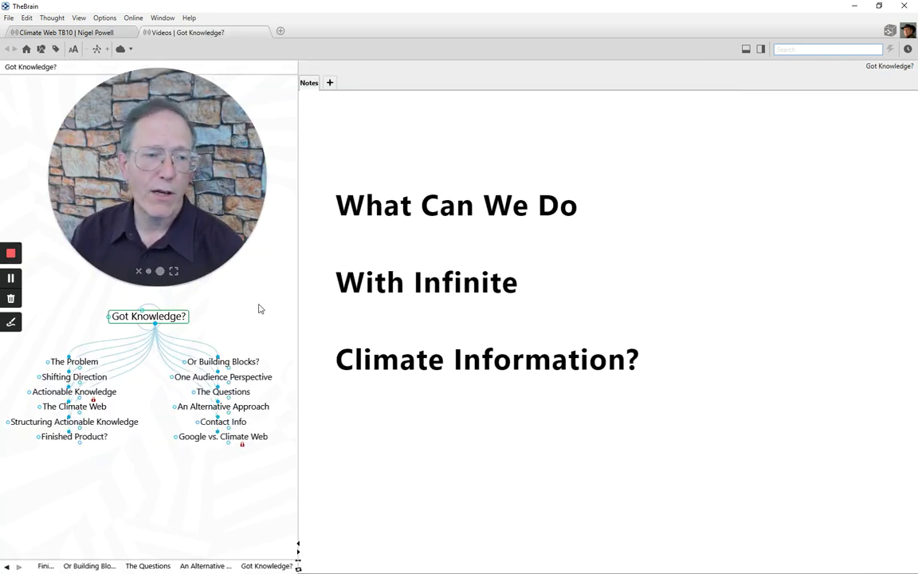
Under Got Knowledge? in the Videos brain, view Or Building Blocks?, One Audience Perspective, The Questions, An Alternative Approach and Contact Info in turn.
{"action": "left_click", "coordinate": [244, 363]}
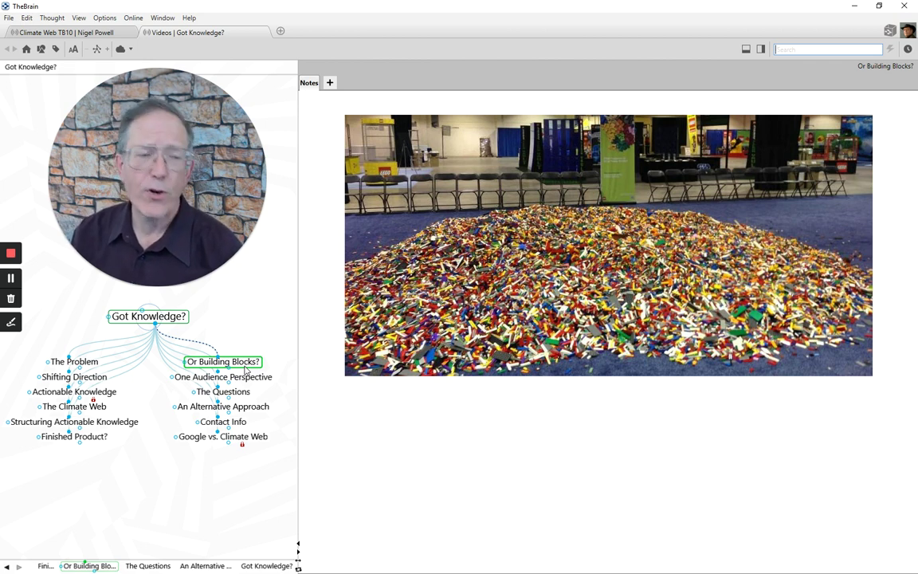
{"action": "left_click", "coordinate": [242, 377]}
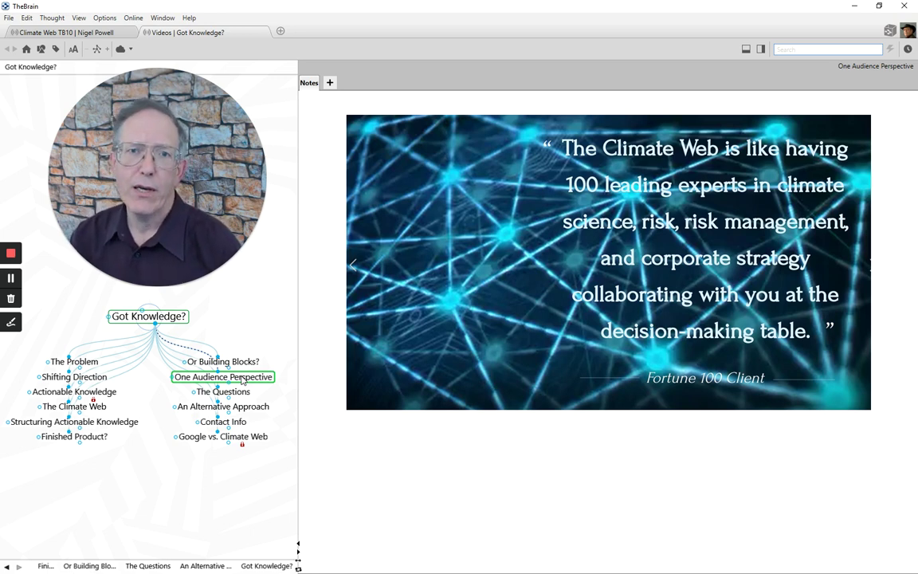
{"action": "left_click", "coordinate": [231, 393]}
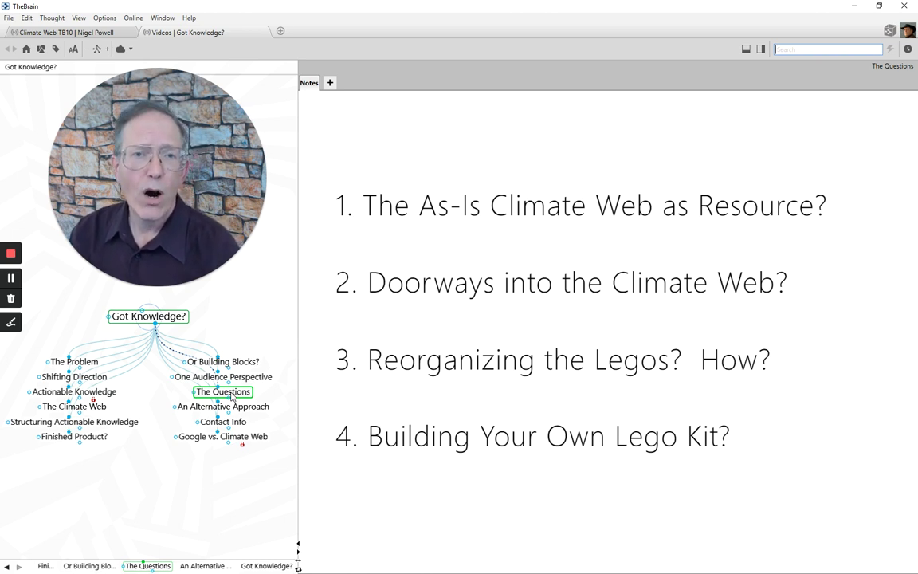
{"action": "left_click", "coordinate": [258, 409]}
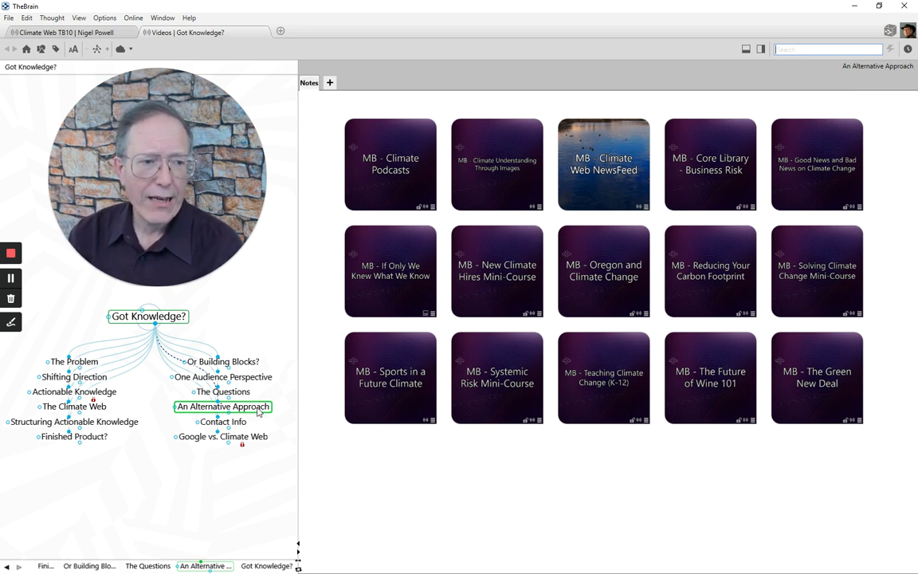
{"action": "left_click", "coordinate": [242, 423]}
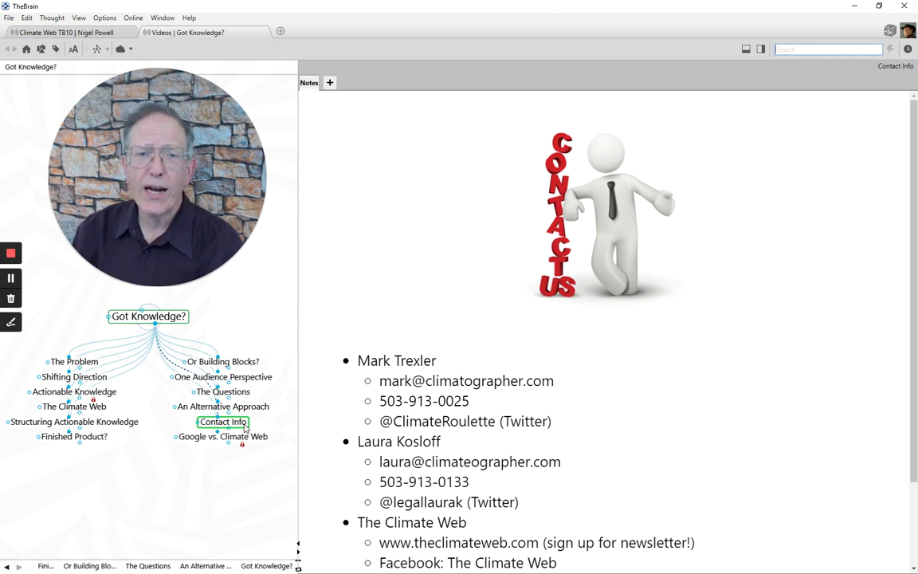